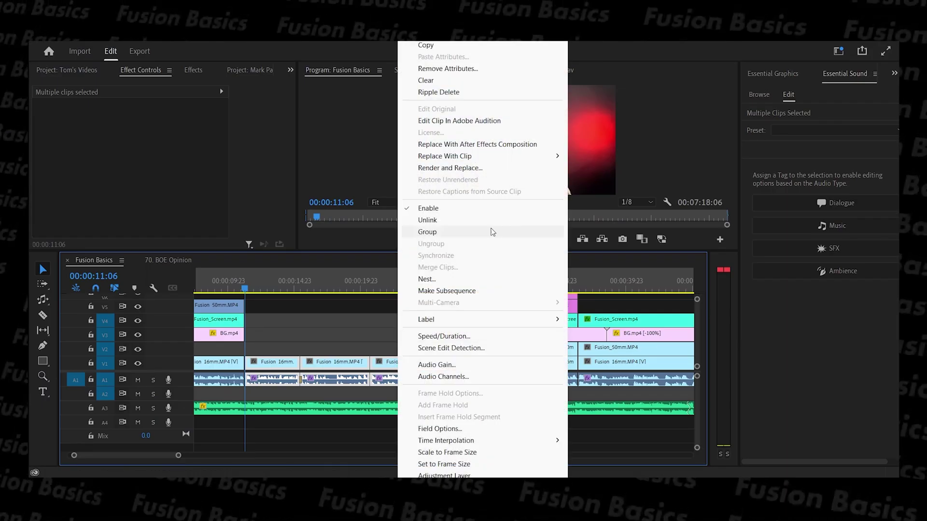
# Replace the selected Premiere timeline clips with a linked After Effects composition.
pyautogui.click(426, 250)
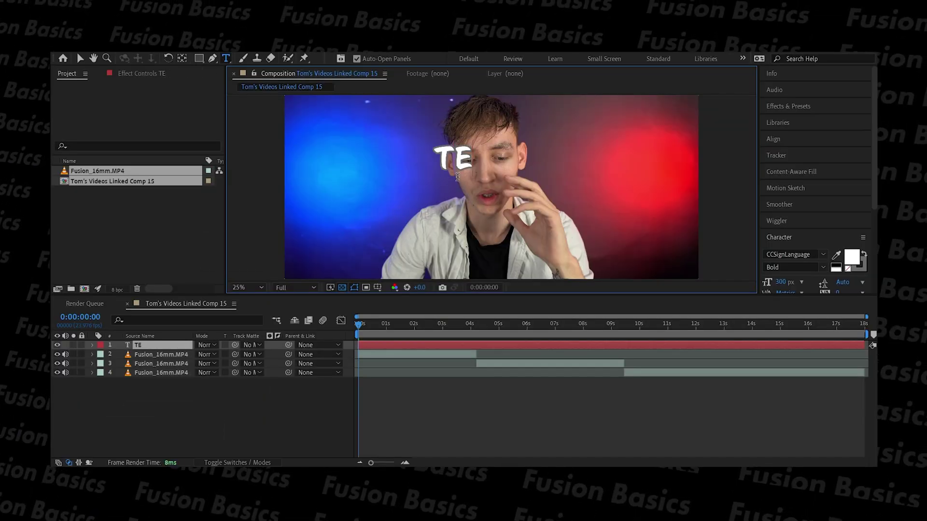
# Complete the title so it reads 'TEXT' and play back the timeline to preview it.
pyautogui.write('XT')
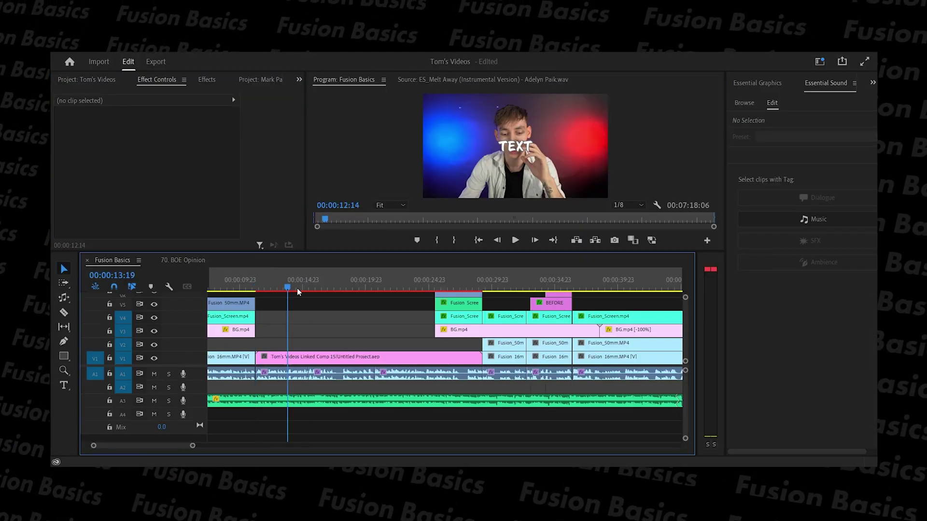
pyautogui.press('space')
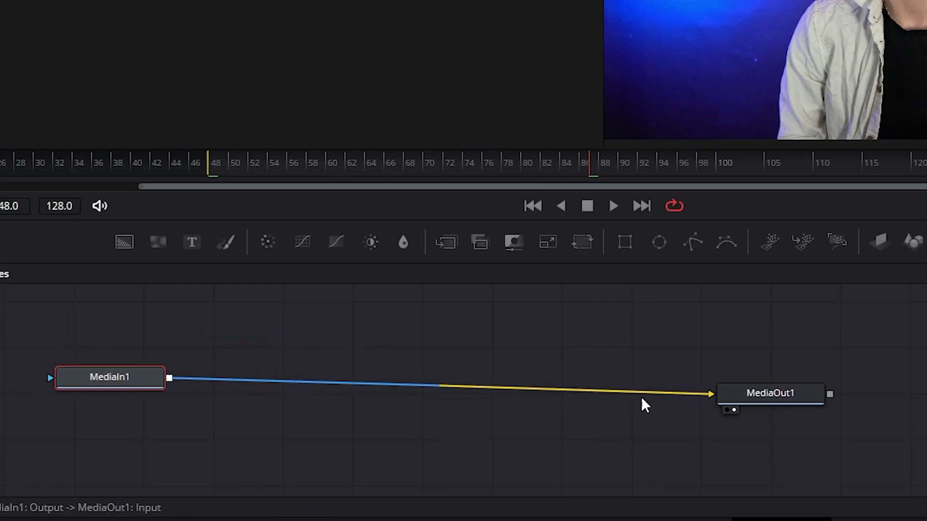
# Position MediaOut1 level with MediaIn1 so their connection runs straight.
pyautogui.moveTo(287, 362); pyautogui.dragTo(291, 353)
pyautogui.moveTo(798, 375); pyautogui.dragTo(796, 376)
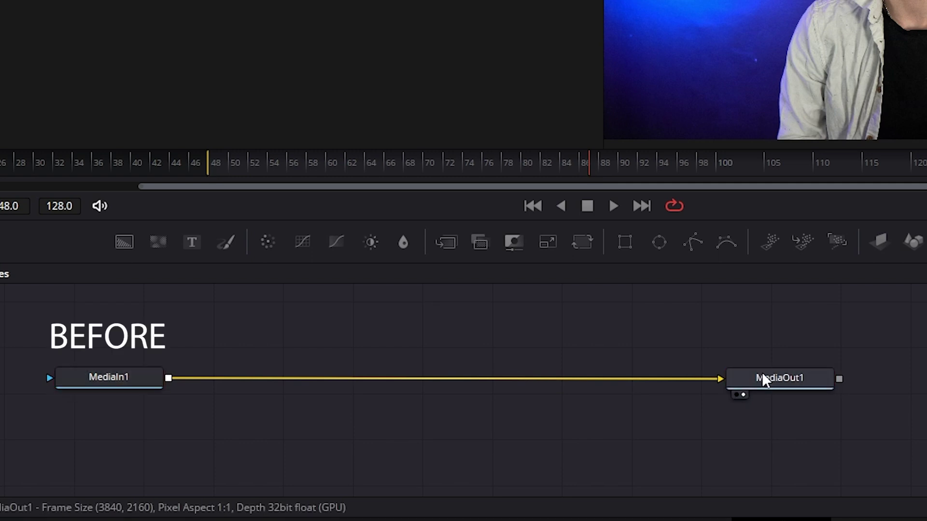
pyautogui.moveTo(762, 374); pyautogui.dragTo(766, 375)
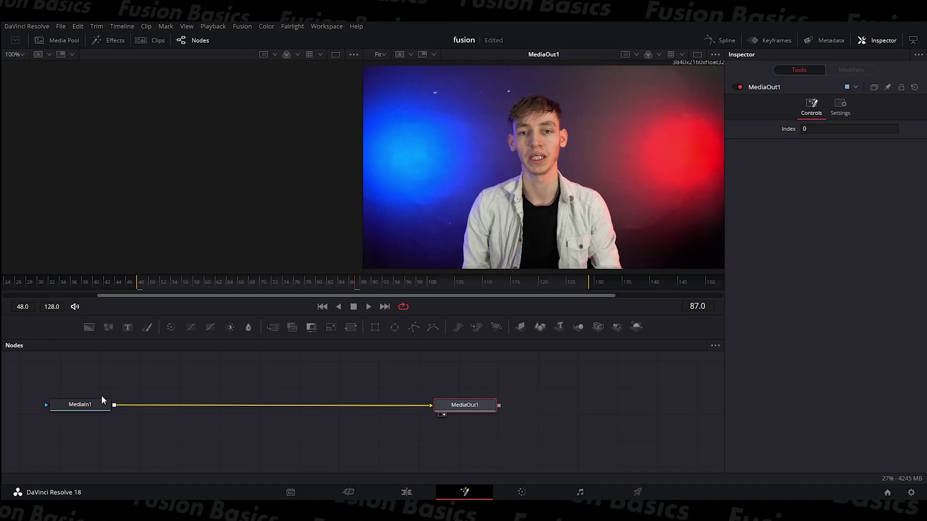
# Scrub through the clip and advance the playhead to preview later frames.
pyautogui.click(145, 376)
pyautogui.moveTo(169, 283); pyautogui.dragTo(235, 282)
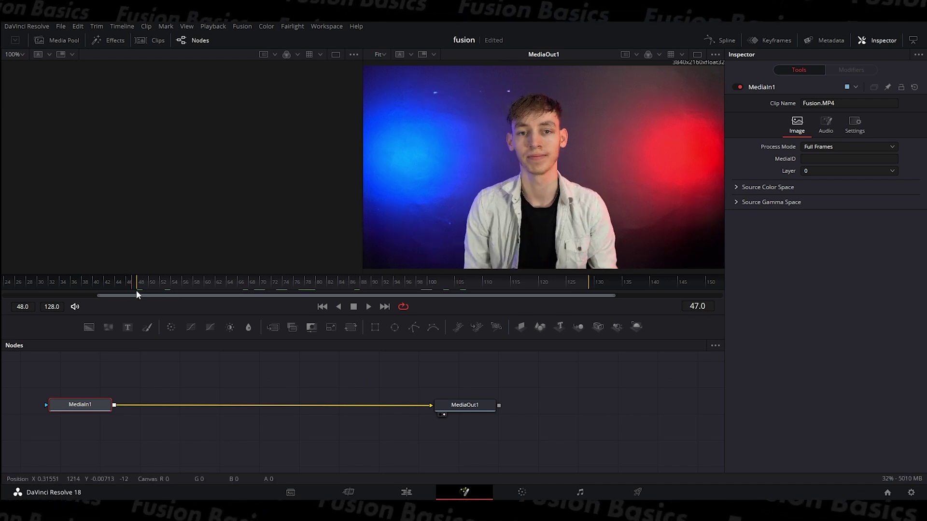
pyautogui.press('space')
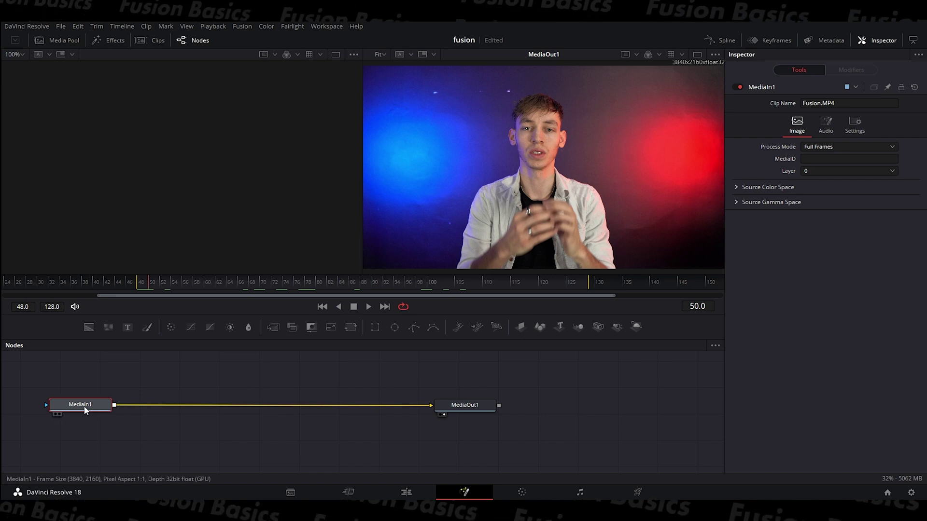
pyautogui.click(461, 409)
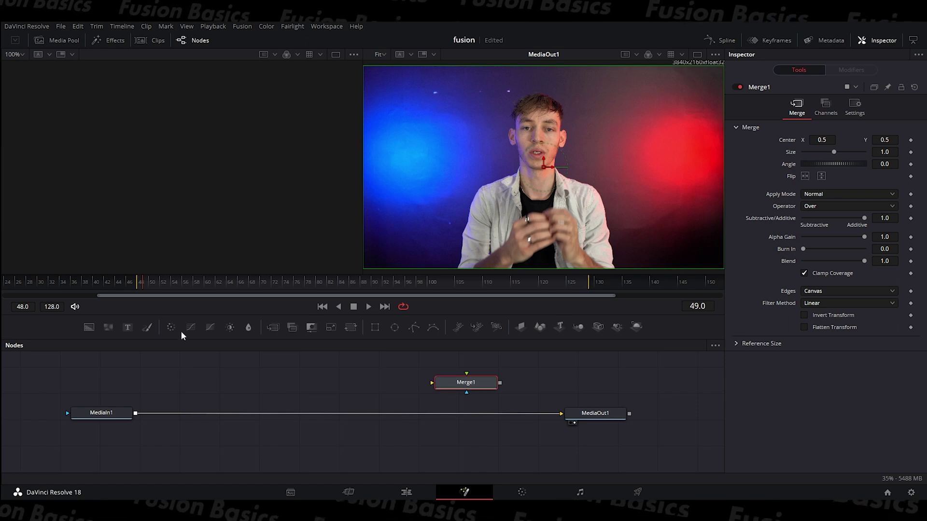
# Add a Text+ node and place Merge1 directly below Text1.
pyautogui.moveTo(129, 329); pyautogui.dragTo(343, 389)
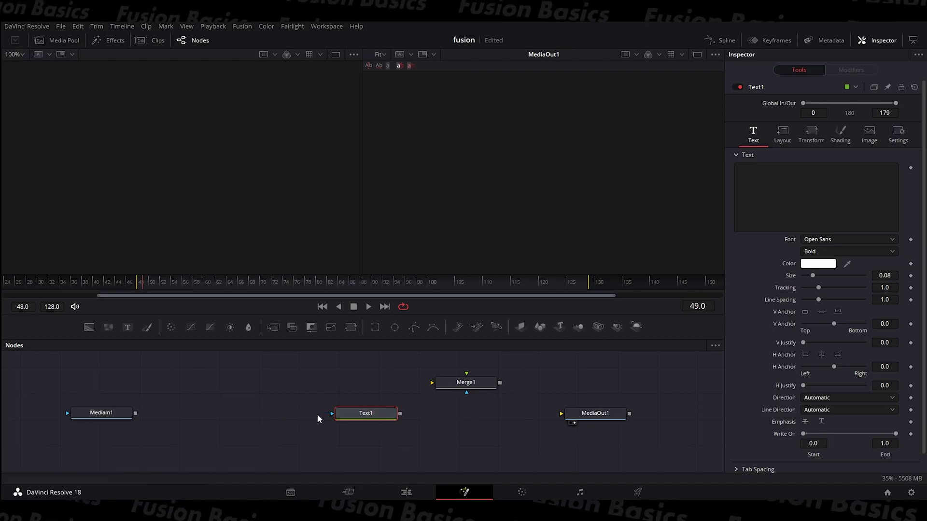
pyautogui.moveTo(386, 415); pyautogui.dragTo(366, 417)
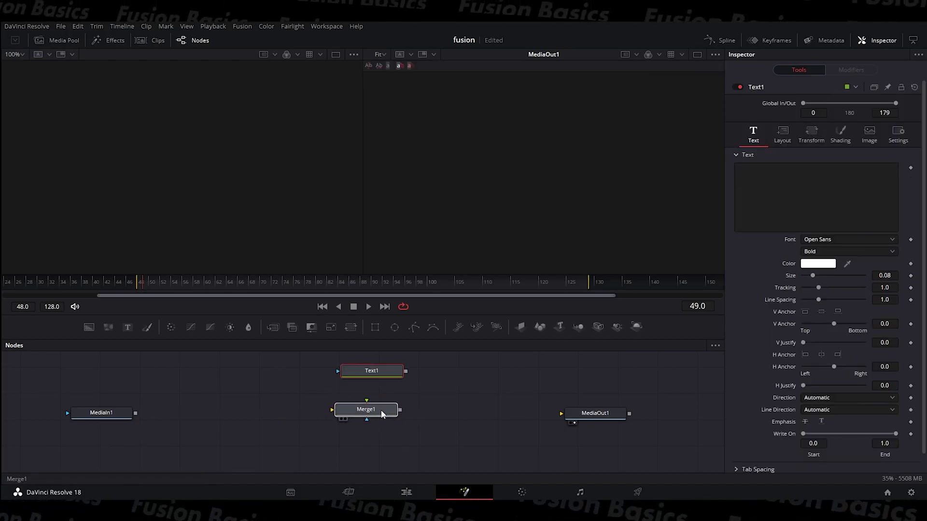
pyautogui.moveTo(381, 413); pyautogui.dragTo(386, 412)
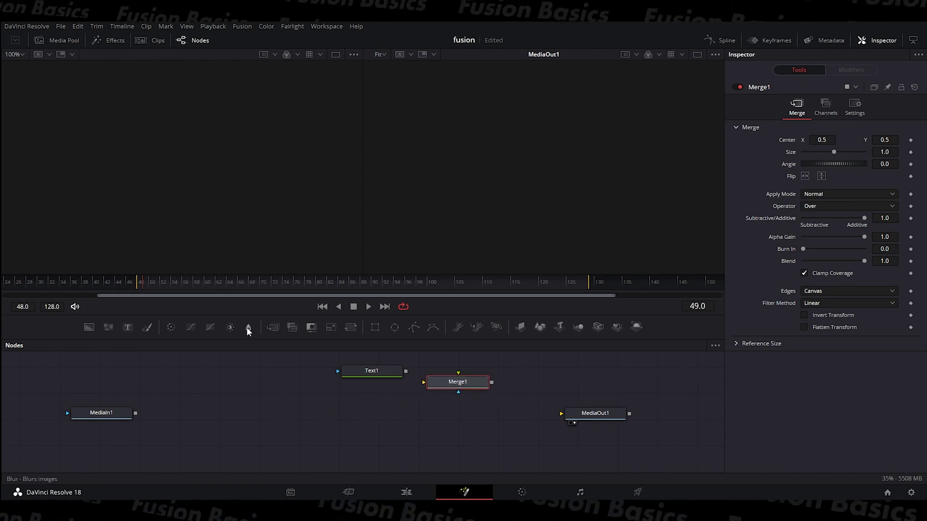
# Add a Blur node fed by MediaIn1 and raise its blur size to 23.6.
pyautogui.moveTo(332, 417); pyautogui.dragTo(341, 419)
pyautogui.moveTo(135, 413); pyautogui.dragTo(305, 415)
pyautogui.moveTo(373, 415); pyautogui.dragTo(560, 413)
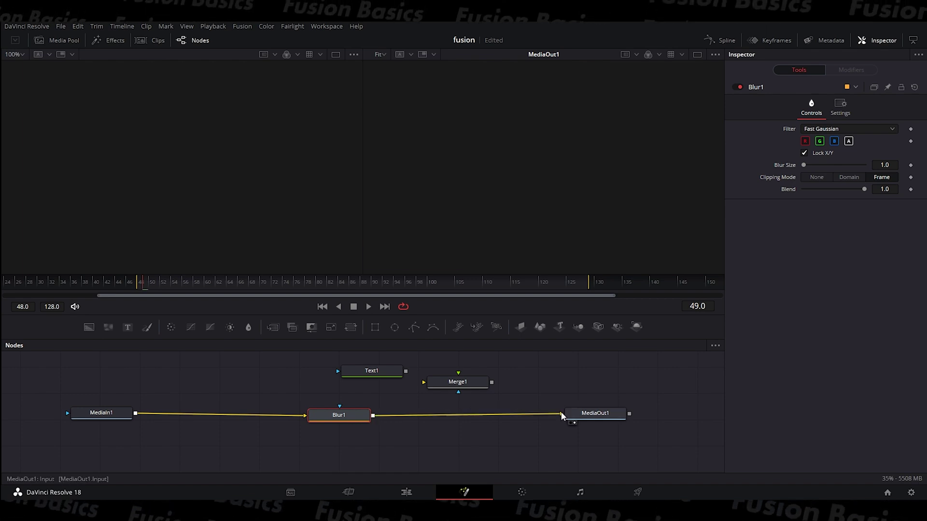
pyautogui.moveTo(803, 165)
pyautogui.mouseDown()
pyautogui.moveTo(829, 165)
pyautogui.moveTo(818, 163)
pyautogui.mouseUp()
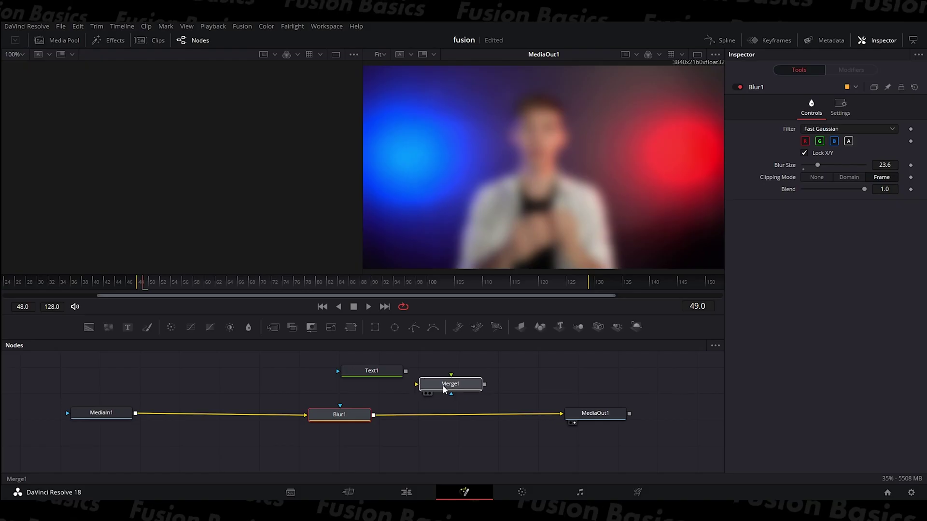
# Rewire Blur1 away from MediaOut1 and into Merge1 as its background.
pyautogui.click(448, 384)
pyautogui.click(347, 415)
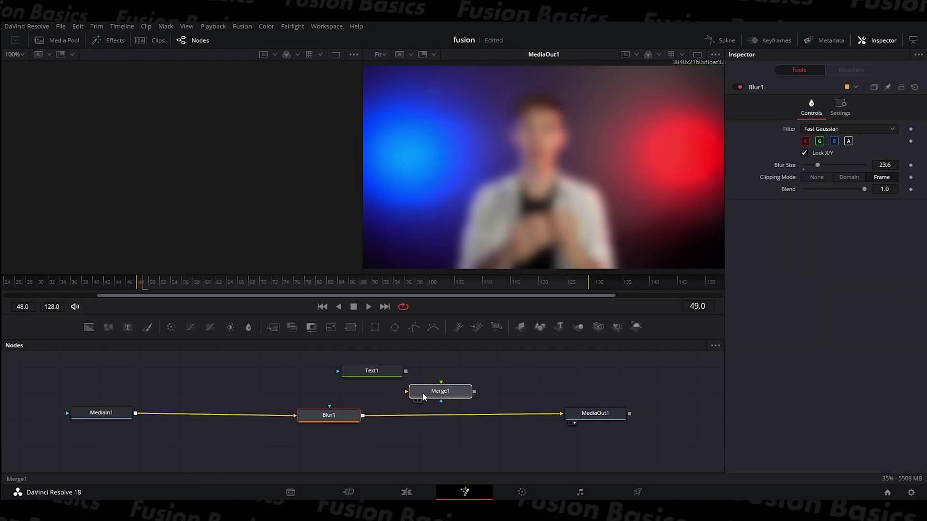
pyautogui.click(422, 395)
pyautogui.moveTo(531, 413); pyautogui.dragTo(375, 417)
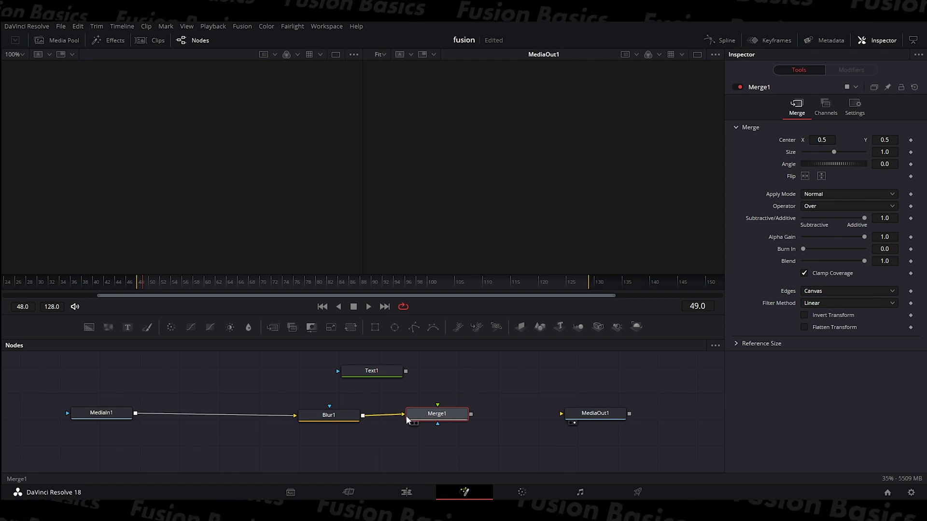
pyautogui.moveTo(406, 416); pyautogui.dragTo(396, 415)
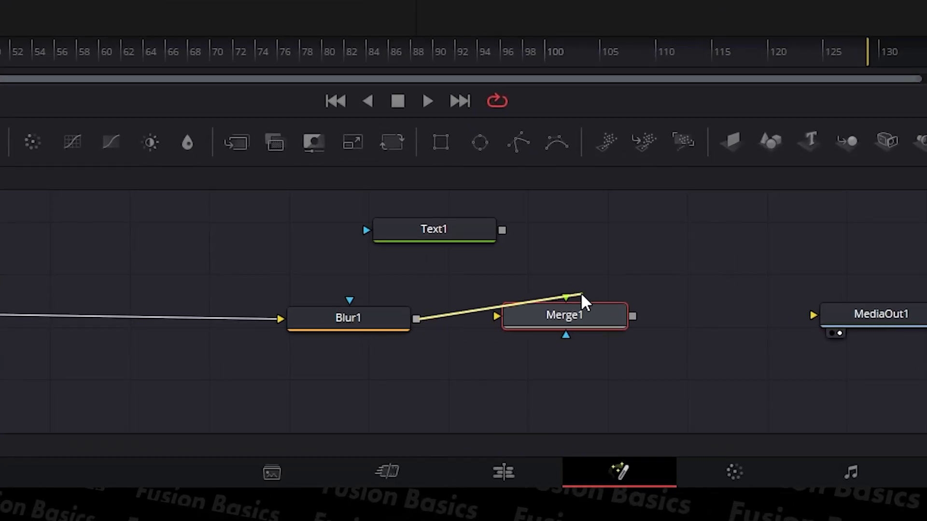
pyautogui.moveTo(584, 302); pyautogui.dragTo(488, 315)
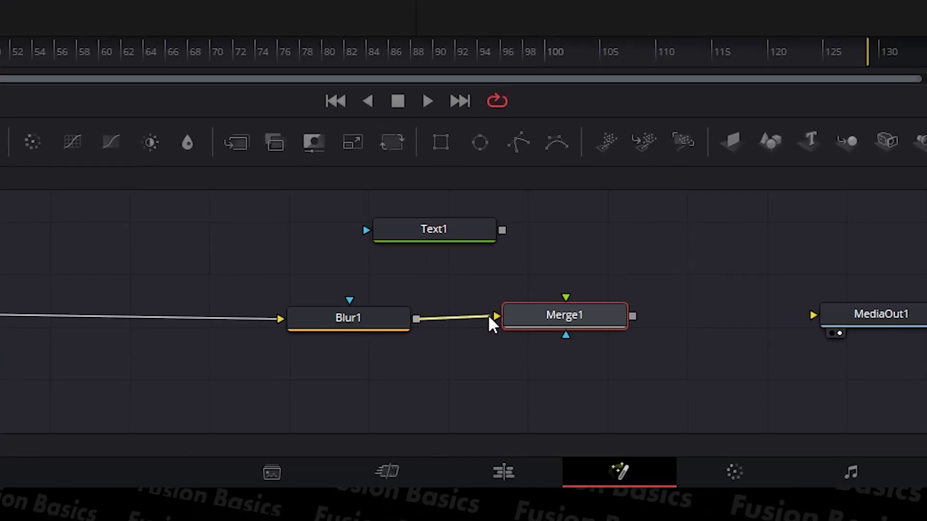
# Connect Text1 as Merge1's foreground and send Merge1's output to MediaOut1.
pyautogui.moveTo(486, 228); pyautogui.dragTo(598, 229)
pyautogui.moveTo(547, 249); pyautogui.dragTo(566, 298)
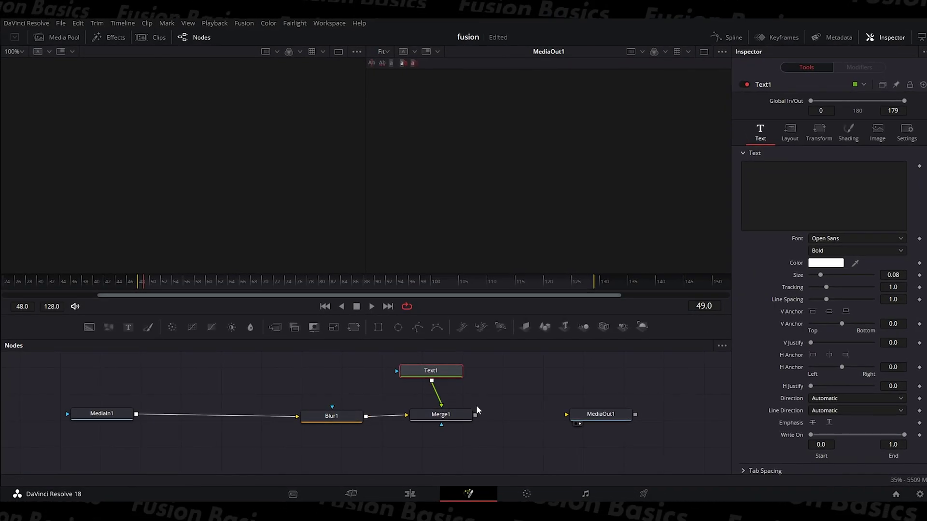
pyautogui.moveTo(476, 408); pyautogui.dragTo(572, 414)
pyautogui.moveTo(482, 412); pyautogui.dragTo(574, 416)
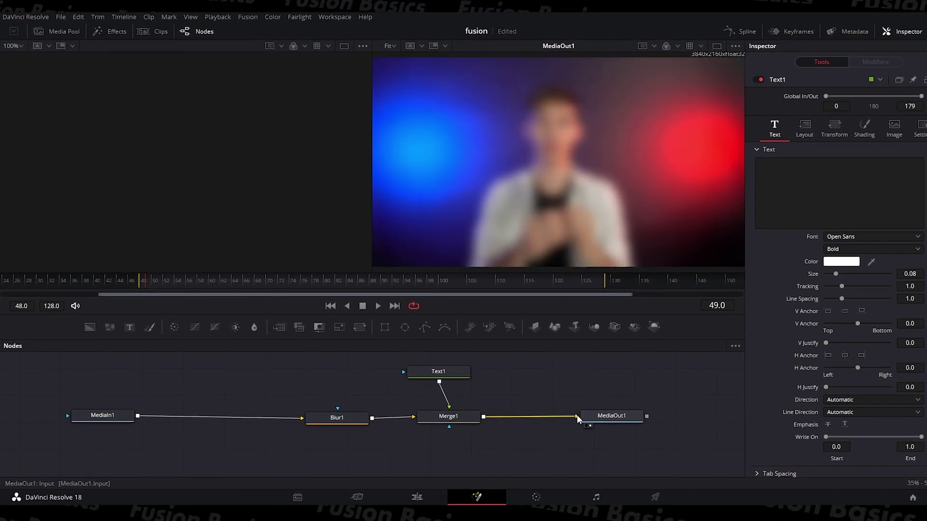
# Enter 'TEXT' as Text1's wording, then select the Blur1 node.
pyautogui.click(461, 372)
pyautogui.click(788, 200)
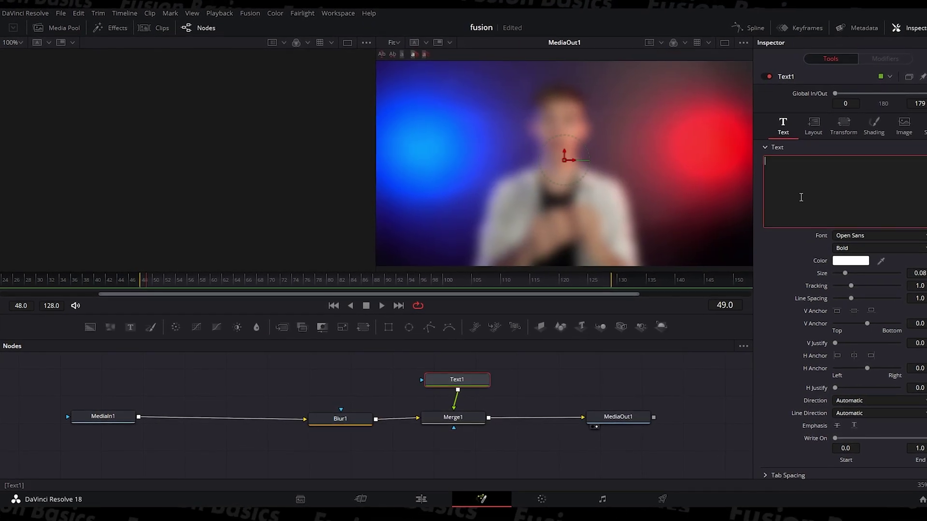
pyautogui.write('TEXT')
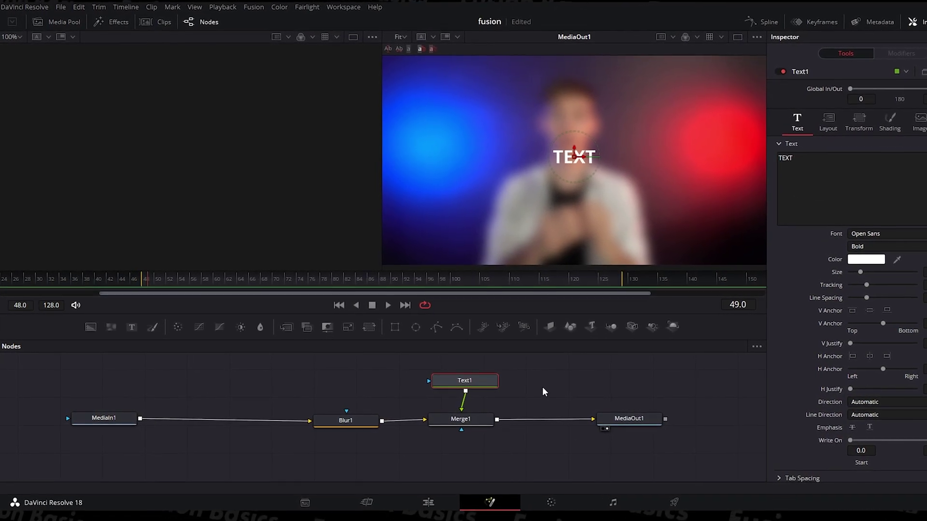
pyautogui.click(342, 421)
# Delete Blur1, wire MediaIn1 straight into Merge1, and set Text1 to Futura PT Book, size 0.1929.
pyautogui.press('Delete')
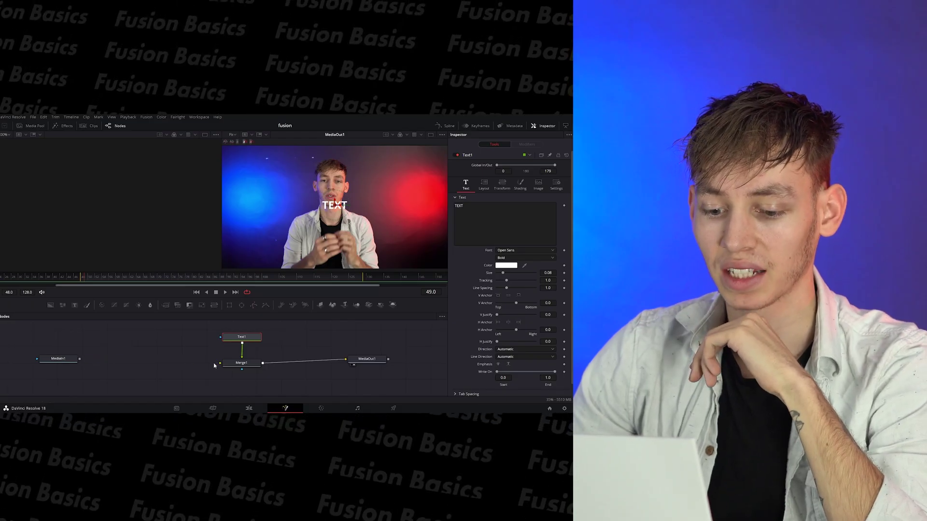
pyautogui.moveTo(79, 359); pyautogui.dragTo(220, 365)
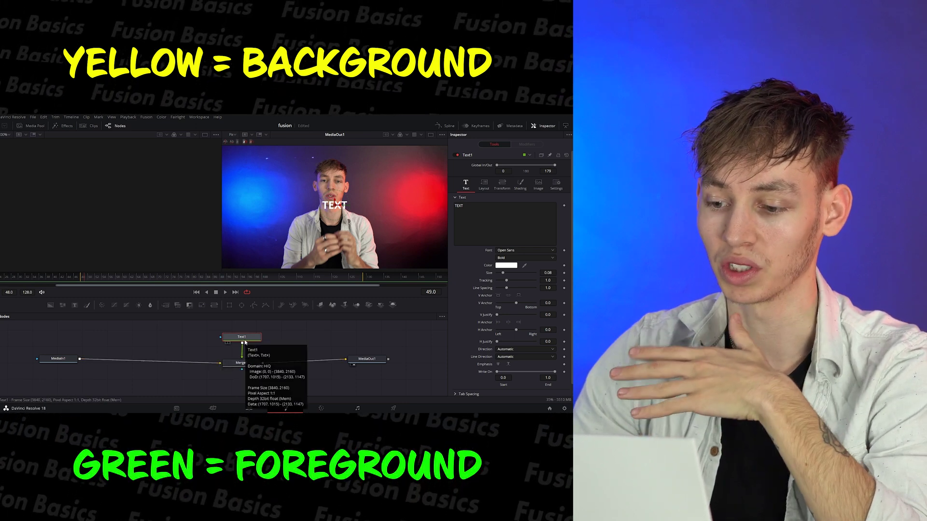
pyautogui.click(242, 360)
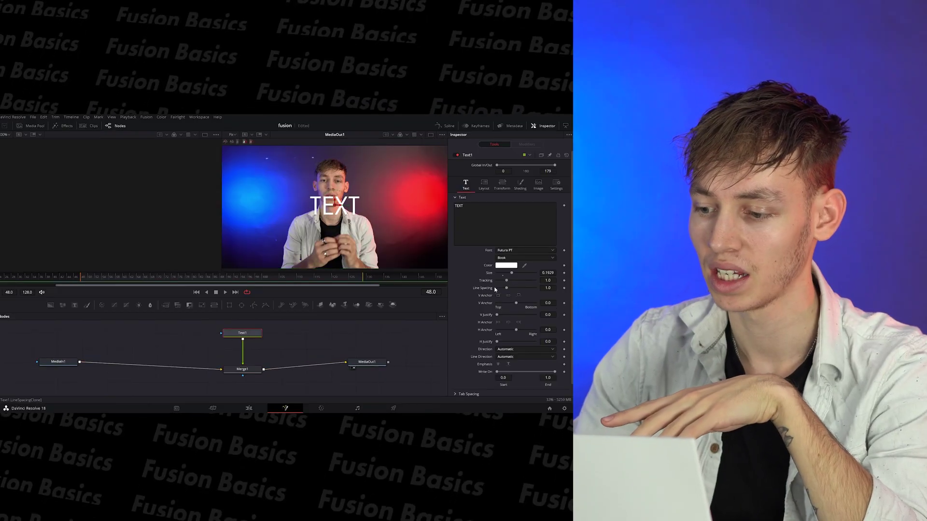
pyautogui.moveTo(506, 281); pyautogui.dragTo(508, 281)
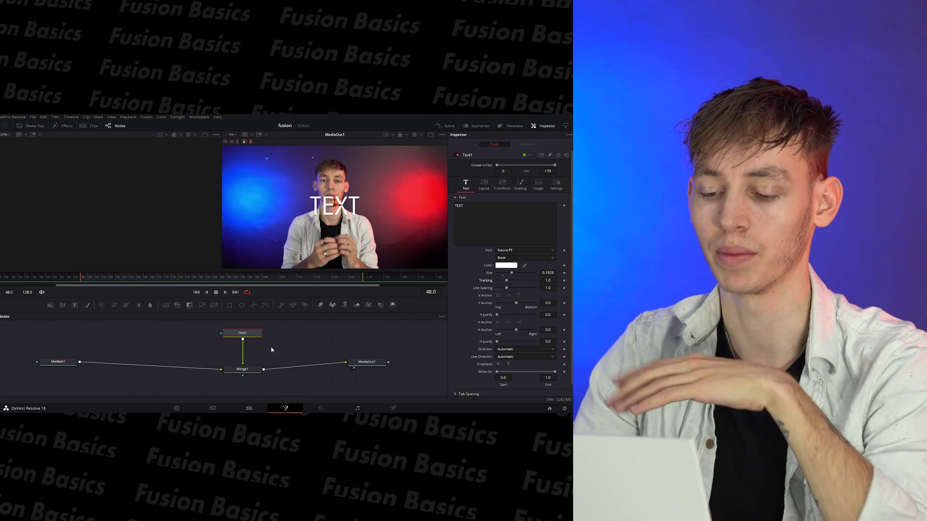
pyautogui.click(210, 330)
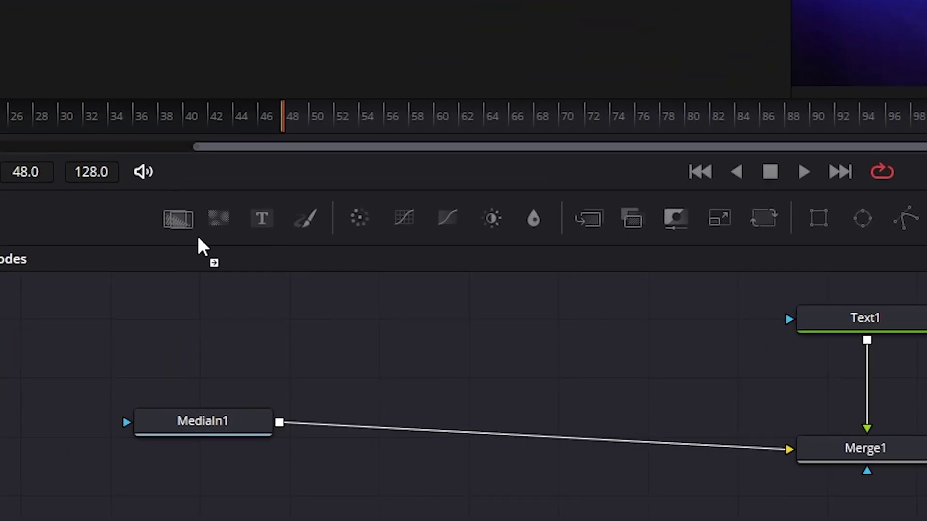
# Layer a black Background1 over the clip through Merge2 and give it a Rectangle1 mask.
pyautogui.moveTo(198, 238); pyautogui.dragTo(586, 344)
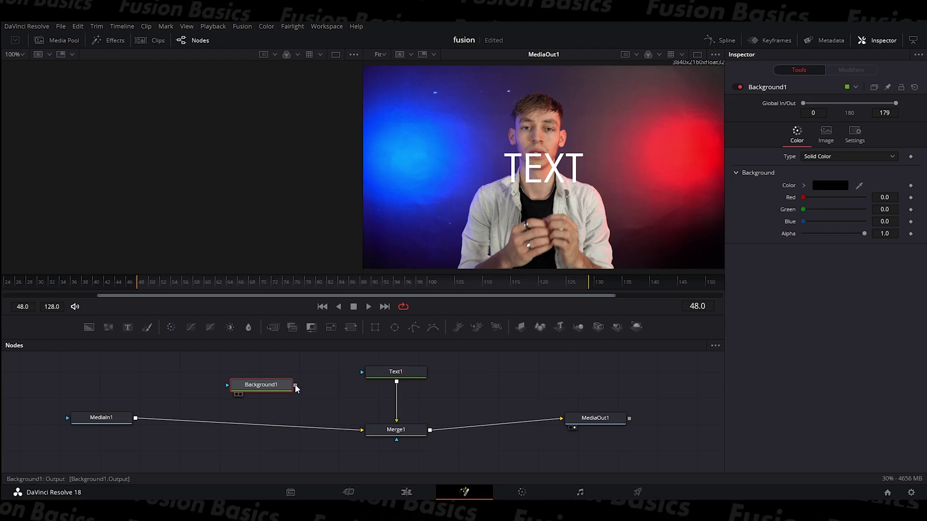
pyautogui.moveTo(295, 385); pyautogui.dragTo(323, 401)
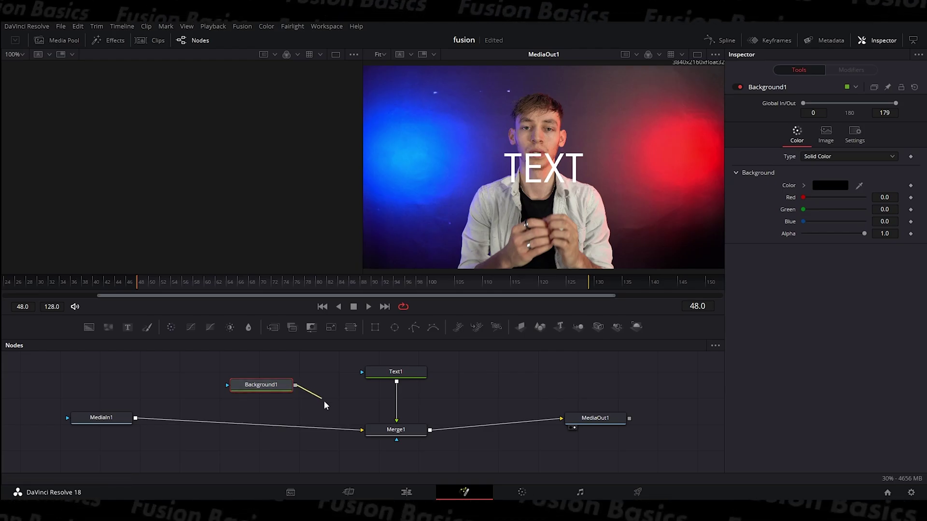
pyautogui.moveTo(135, 423); pyautogui.dragTo(136, 419)
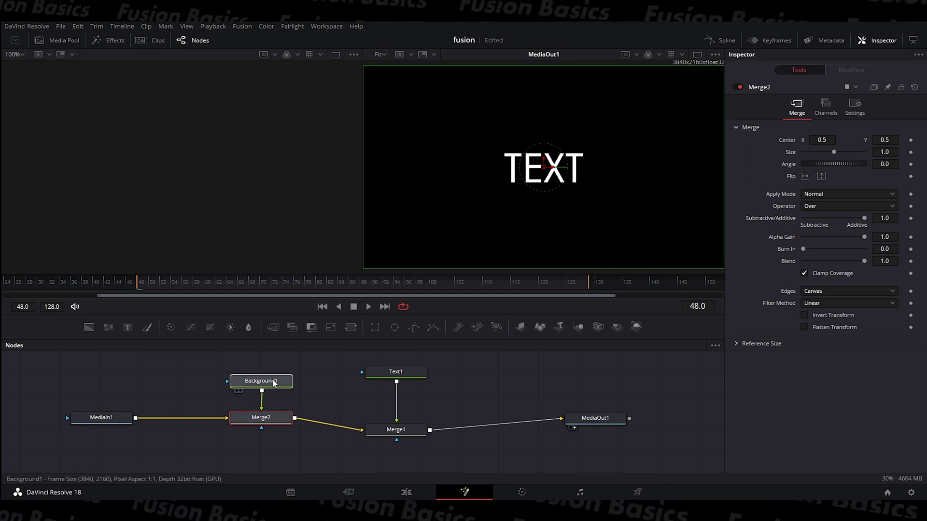
pyautogui.moveTo(273, 384); pyautogui.dragTo(273, 370)
pyautogui.moveTo(261, 418); pyautogui.dragTo(265, 431)
pyautogui.click(270, 383)
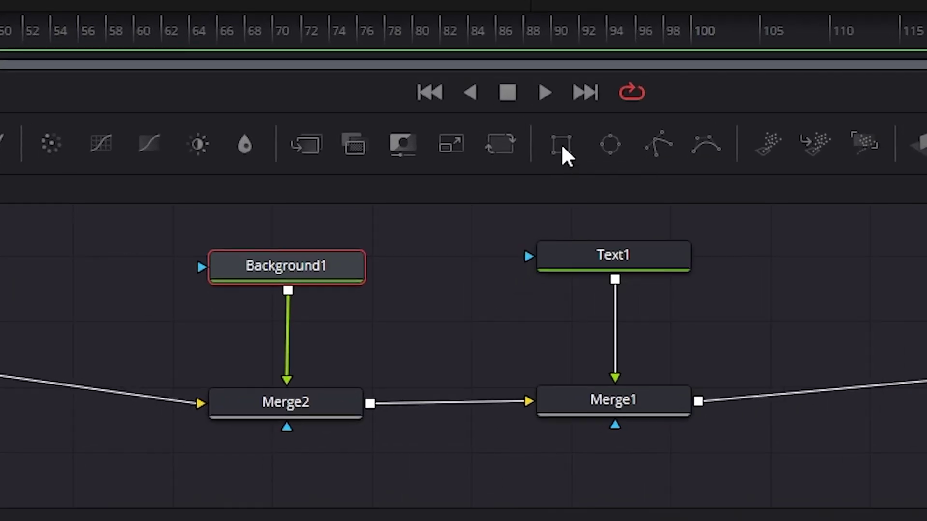
pyautogui.click(374, 327)
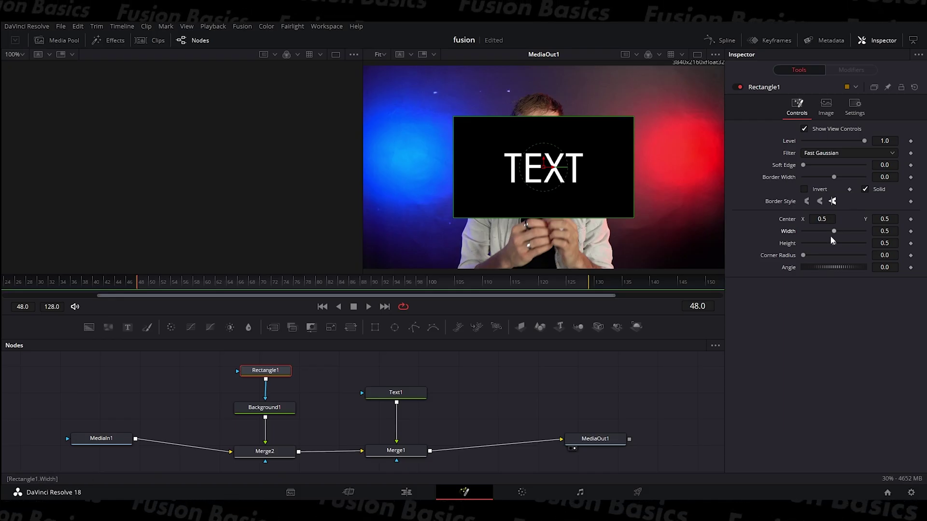
# Set Rectangle1 height to 0.181, keyframe width 0 at frame 54, then go to frame 62.
pyautogui.moveTo(833, 242); pyautogui.dragTo(805, 232)
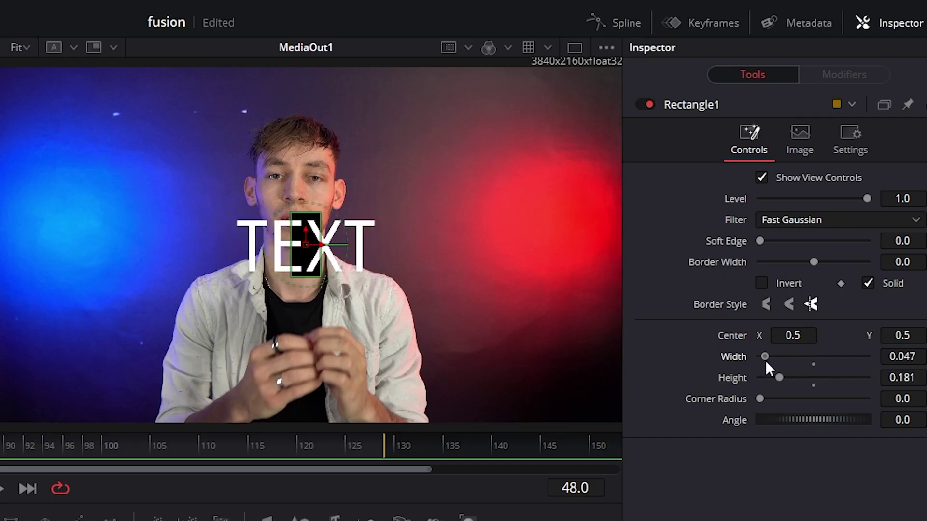
pyautogui.moveTo(766, 360); pyautogui.dragTo(760, 360)
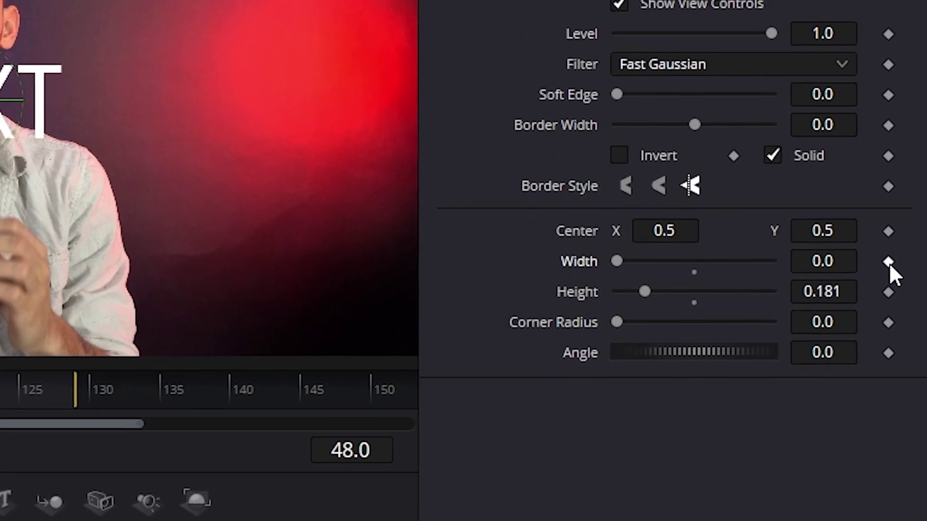
pyautogui.click(889, 272)
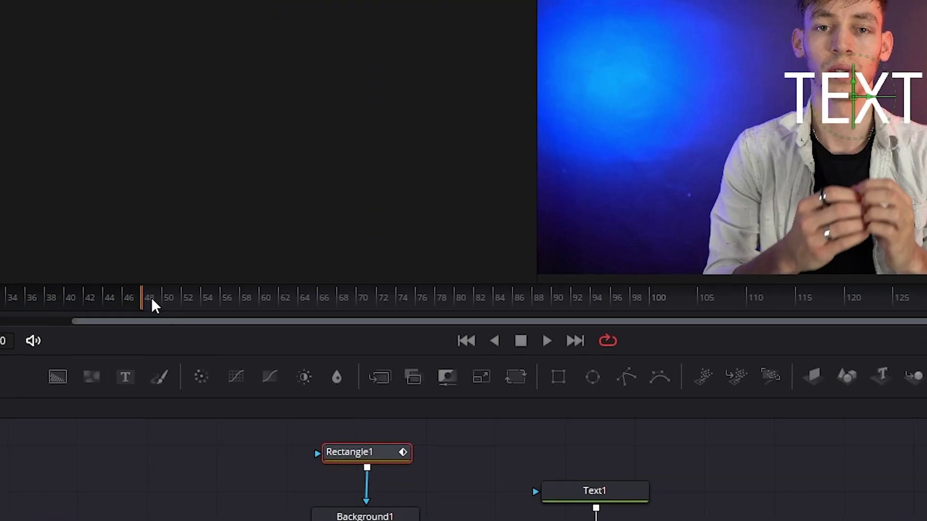
pyautogui.click(207, 298)
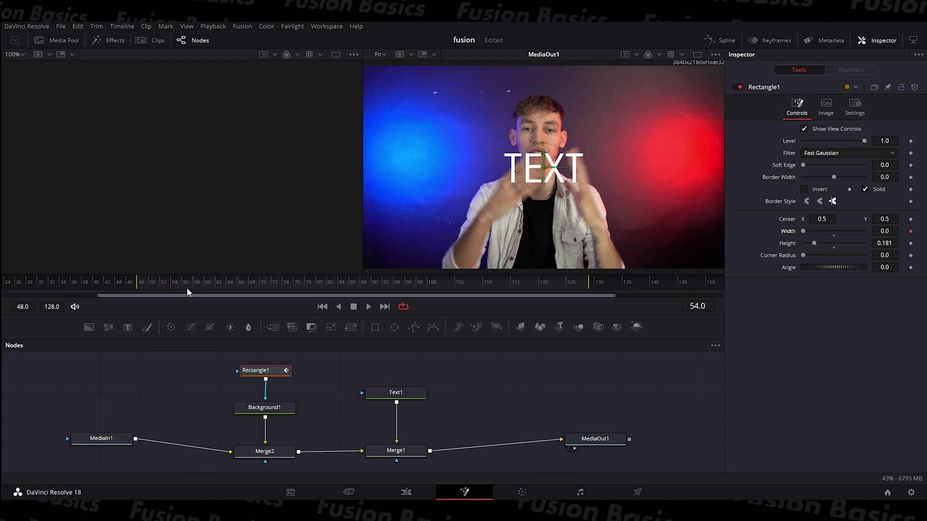
pyautogui.moveTo(172, 281); pyautogui.dragTo(216, 287)
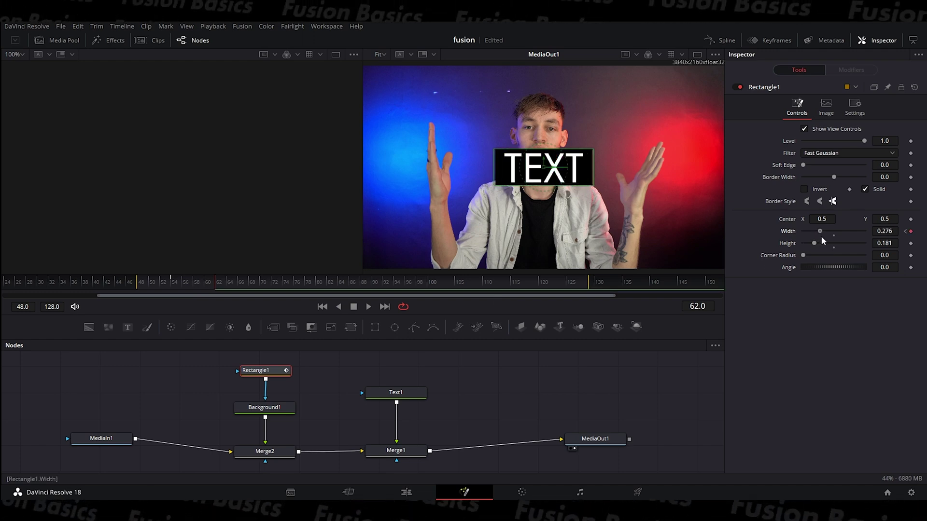
# Paste the animated rectangle mask onto Text1 as Rectangle1_1 and preview the box growing.
pyautogui.click(904, 232)
pyautogui.click(403, 391)
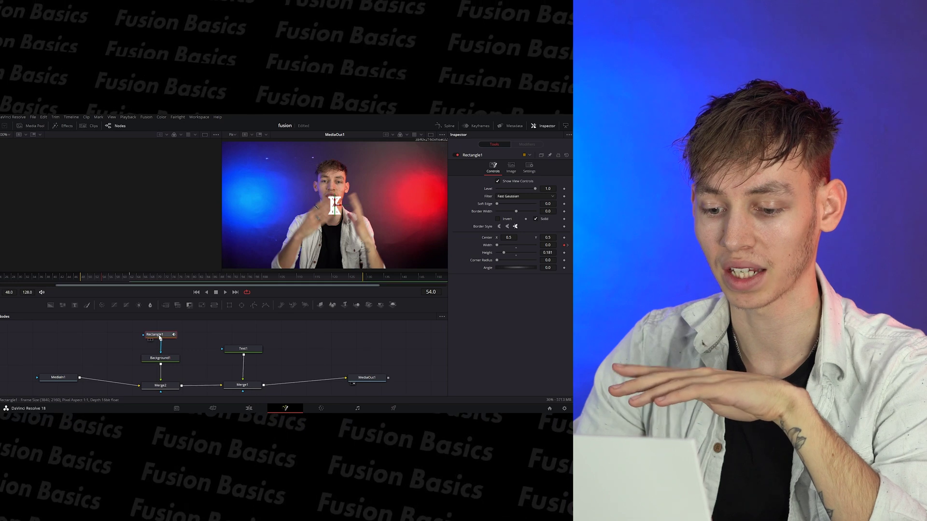
pyautogui.click(241, 349)
pyautogui.hotkey('ctrl', 'v')
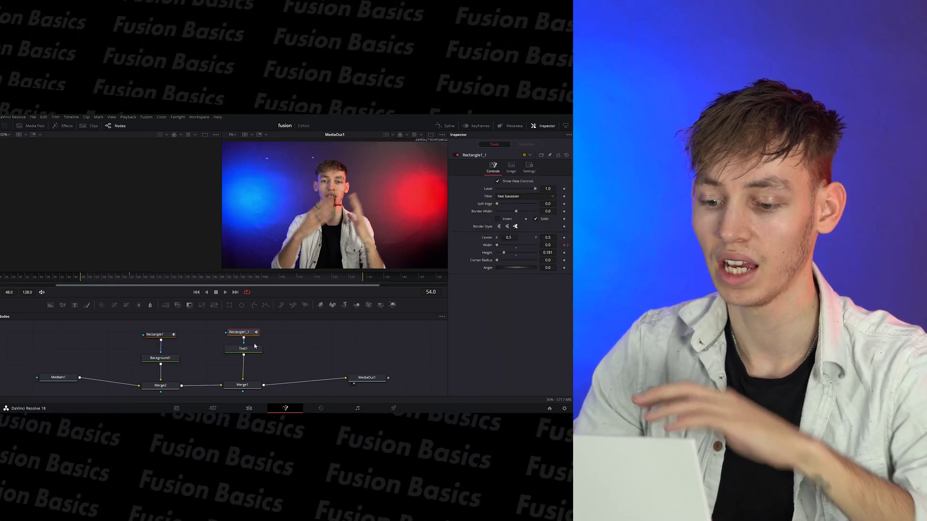
pyautogui.moveTo(105, 279)
pyautogui.mouseDown()
pyautogui.moveTo(123, 281)
pyautogui.moveTo(104, 279)
pyautogui.mouseUp()
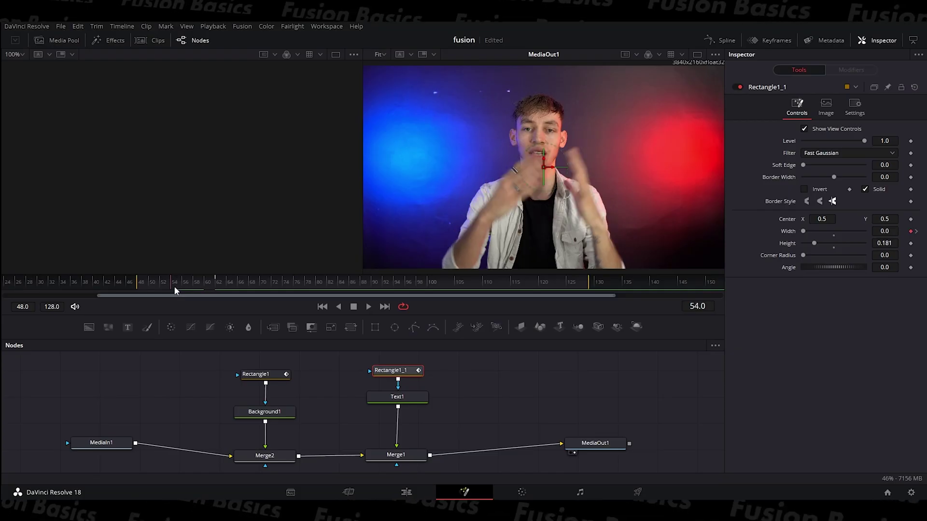
pyautogui.moveTo(175, 286); pyautogui.dragTo(175, 290)
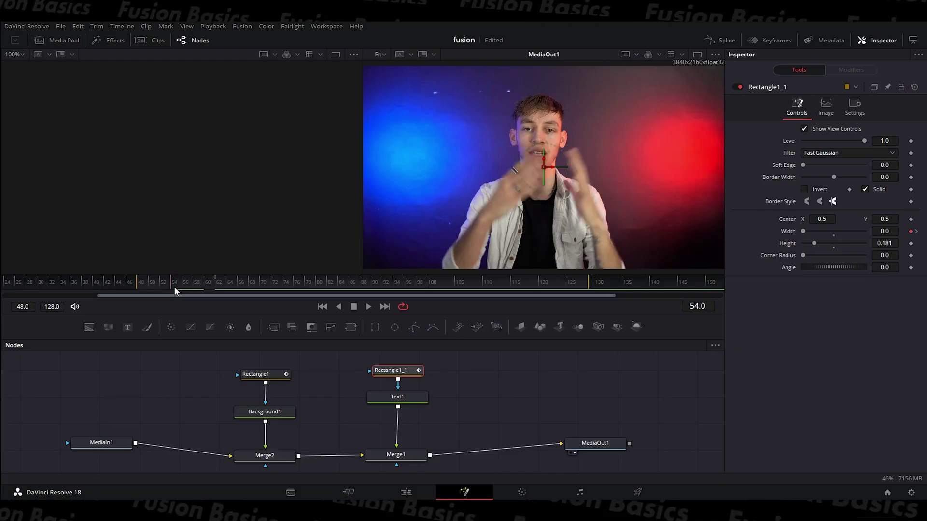
# Keyframe Text1's tracking so the letters spread to 1.26 by frame 62.
pyautogui.click(409, 395)
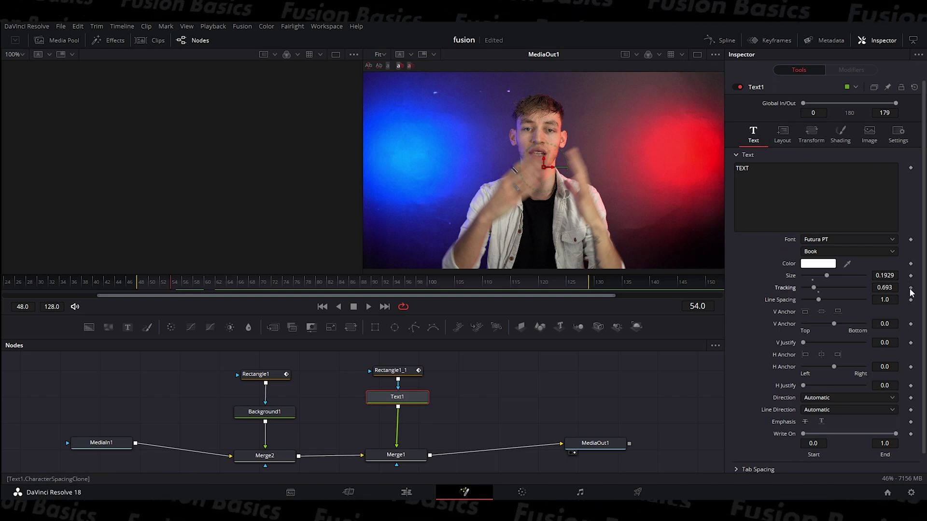
pyautogui.click(390, 370)
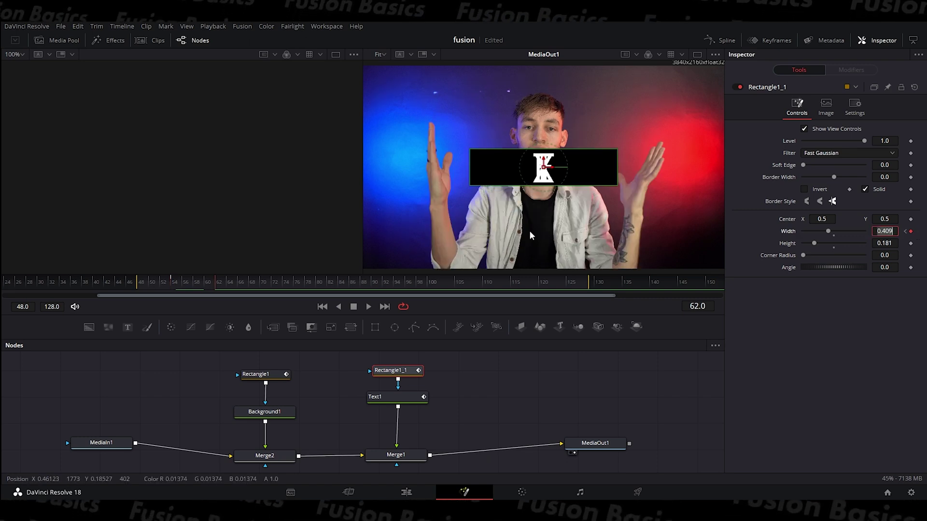
pyautogui.click(394, 400)
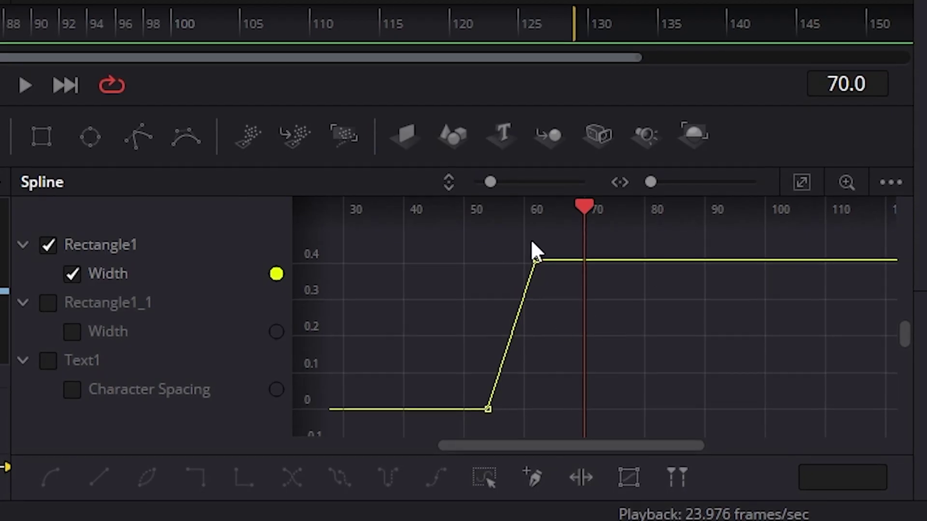
# In the Spline editor, isolate and fit the Width curve, then ease it into the 0.409 keyframe.
pyautogui.moveTo(537, 442); pyautogui.dragTo(509, 442)
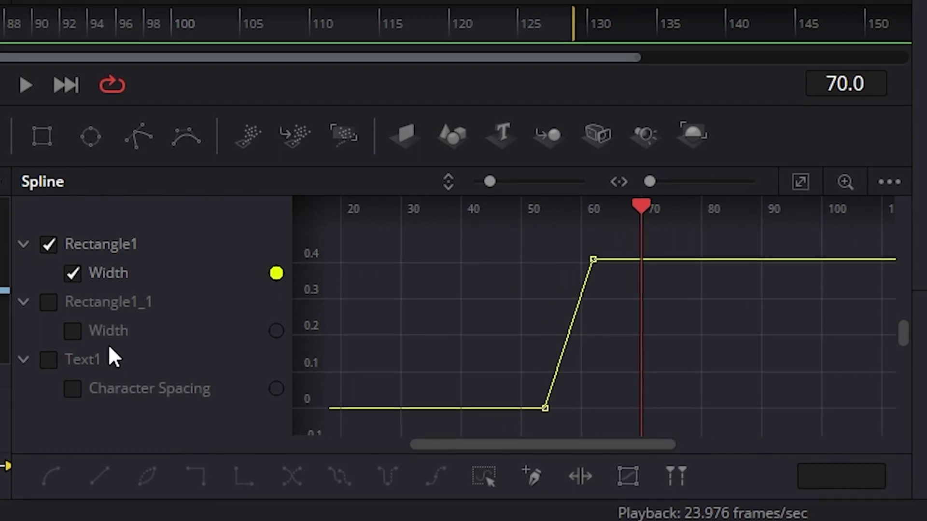
pyautogui.click(50, 301)
pyautogui.click(63, 389)
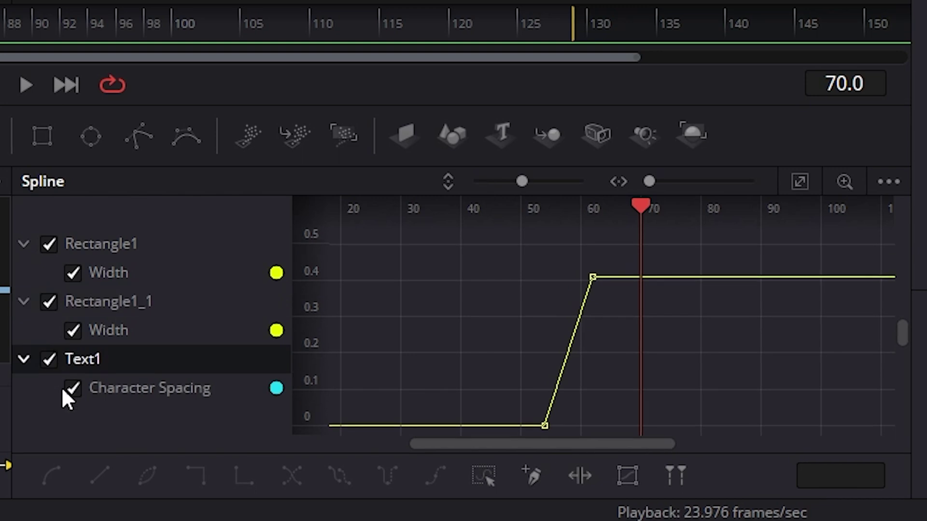
pyautogui.click(48, 302)
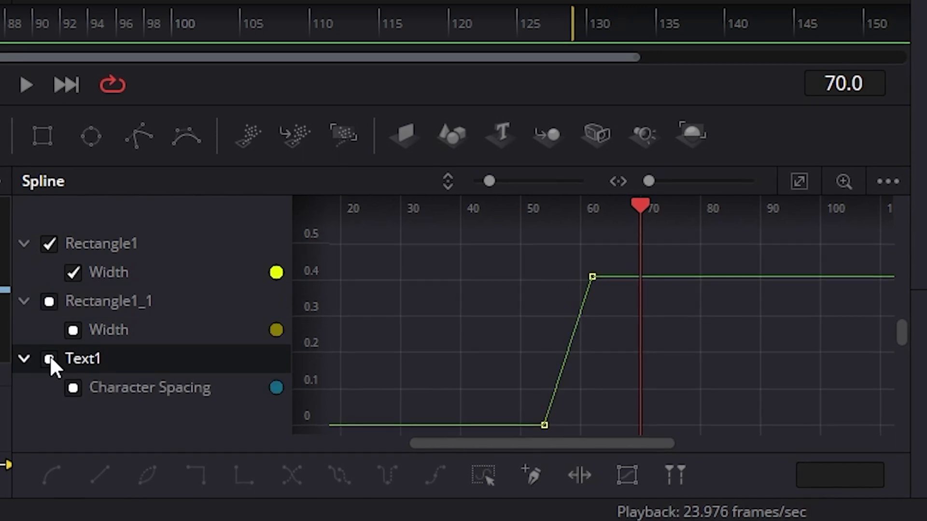
pyautogui.click(50, 357)
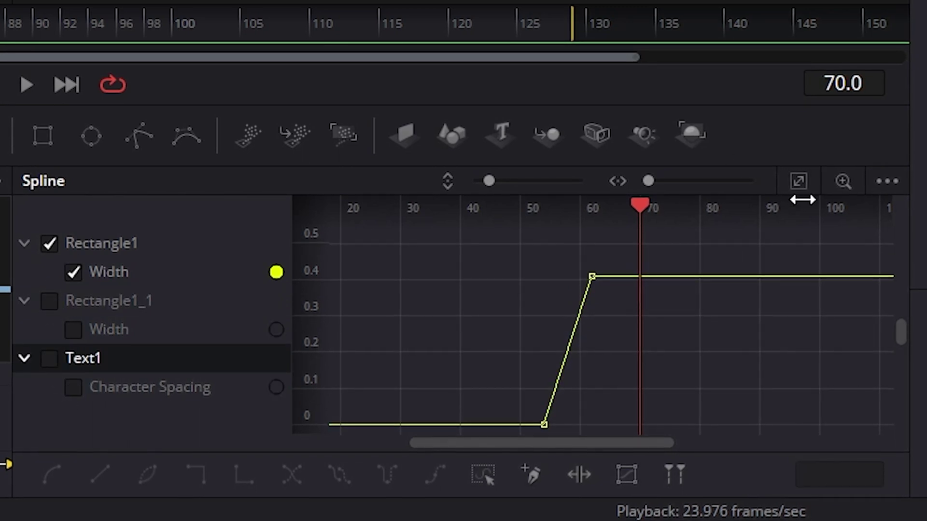
pyautogui.click(799, 181)
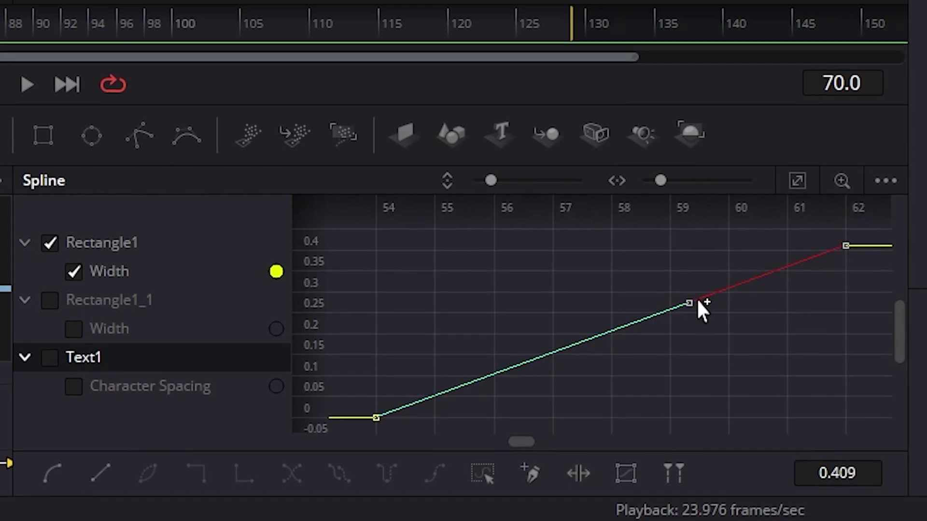
pyautogui.moveTo(680, 308); pyautogui.dragTo(609, 260)
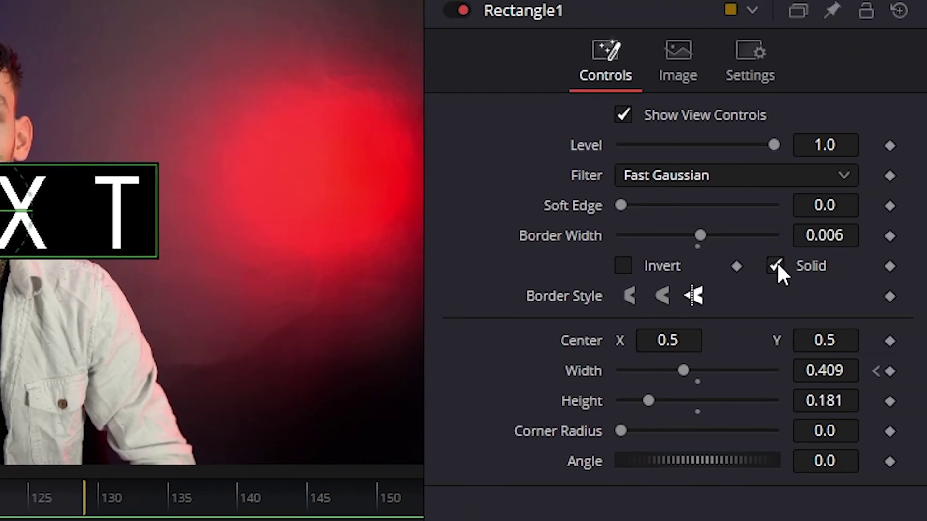
# Turn Rectangle1 into a hollow outline by unchecking Solid and setting Border Width to 0.01.
pyautogui.click(776, 264)
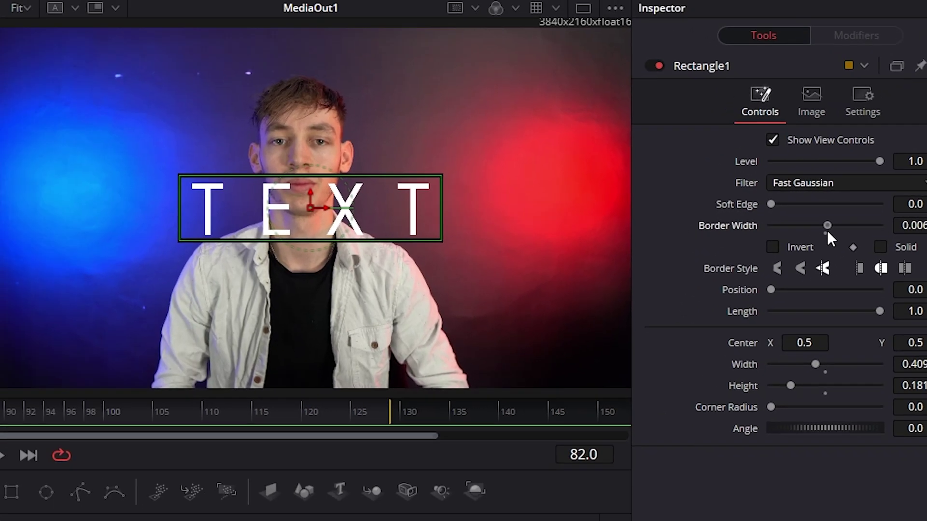
pyautogui.moveTo(827, 230)
pyautogui.mouseDown()
pyautogui.moveTo(845, 233)
pyautogui.moveTo(828, 236)
pyautogui.mouseUp()
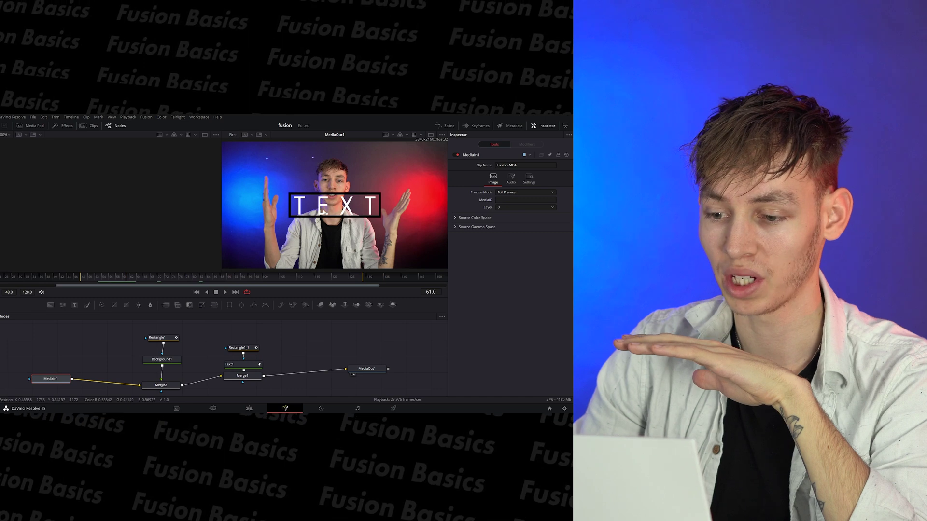
# Arrange MediaIn1, Merge3 and the new MediaIn1_1 copy into a tidy node layout.
pyautogui.moveTo(60, 378); pyautogui.dragTo(62, 370)
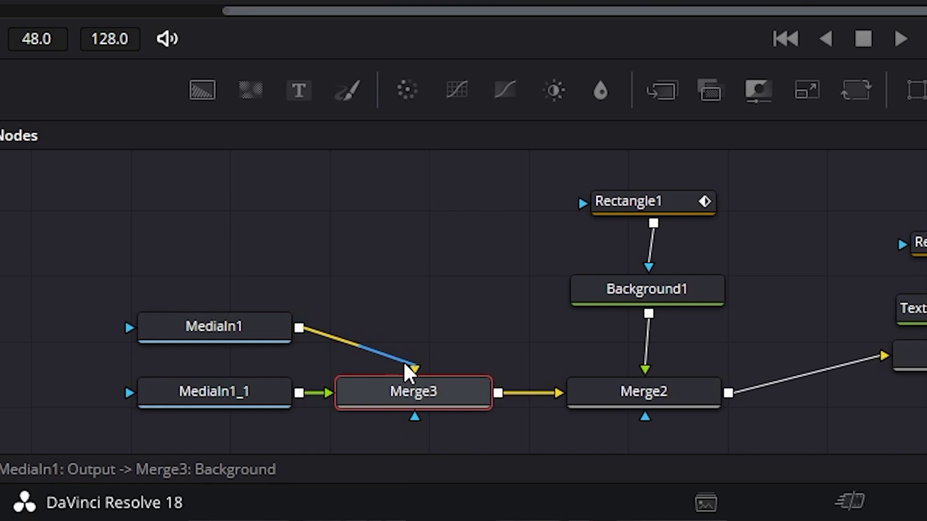
pyautogui.moveTo(413, 393); pyautogui.dragTo(434, 285)
pyautogui.moveTo(234, 418); pyautogui.dragTo(305, 215)
pyautogui.moveTo(225, 335); pyautogui.dragTo(214, 390)
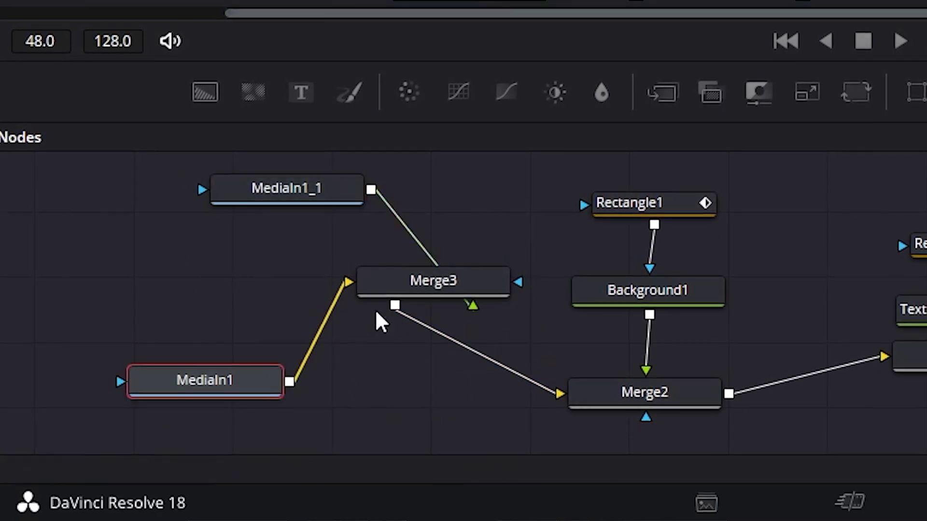
pyautogui.moveTo(407, 288); pyautogui.dragTo(408, 331)
pyautogui.click(306, 199)
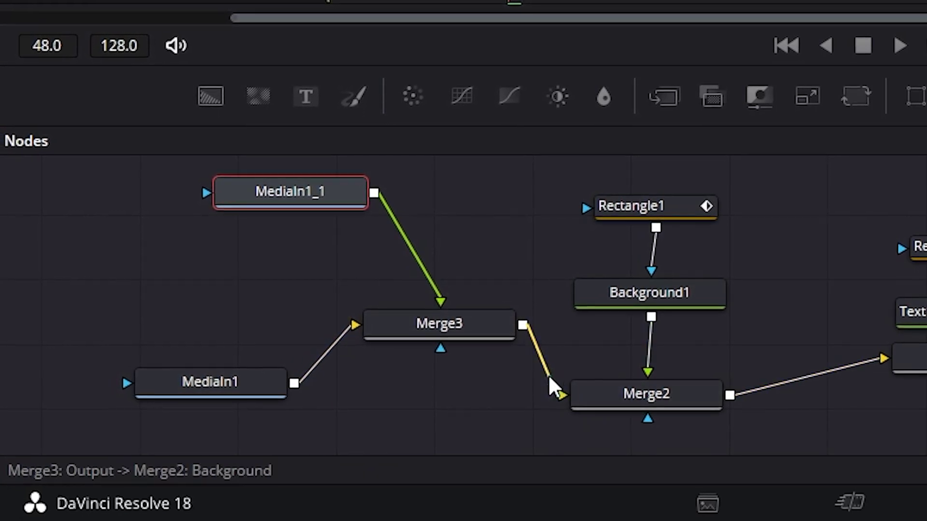
# Rewire Merge3 so Background1 is its input and its output feeds Merge2's foreground.
pyautogui.moveTo(354, 328); pyautogui.dragTo(563, 397)
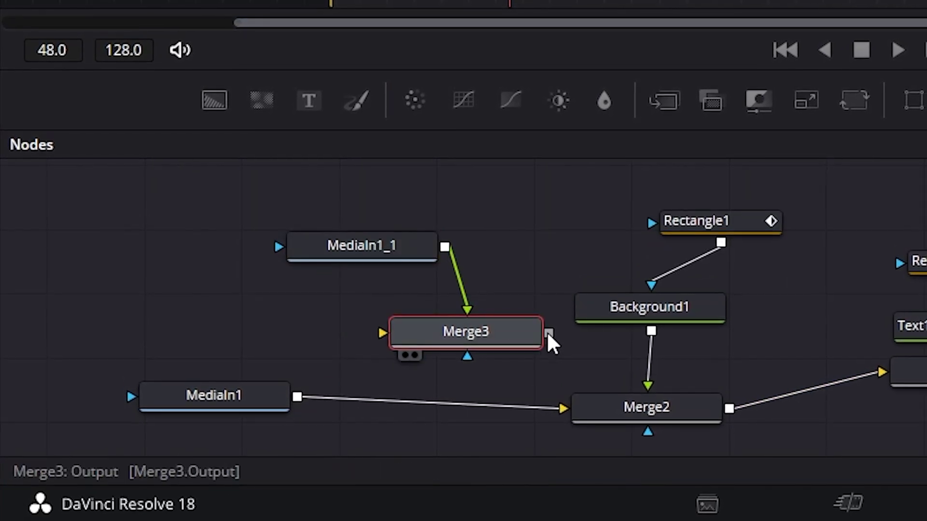
pyautogui.moveTo(548, 333); pyautogui.dragTo(647, 388)
pyautogui.moveTo(729, 310); pyautogui.dragTo(485, 344)
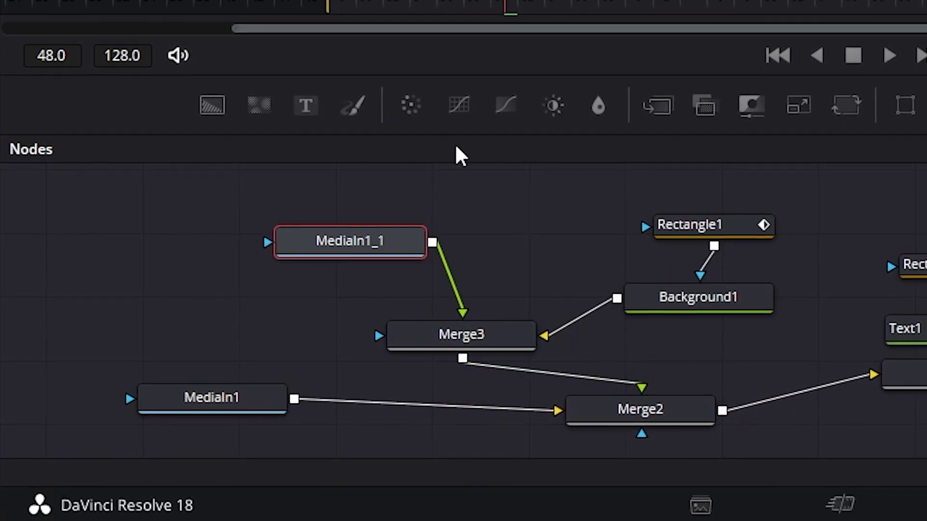
# Insert a Blur1 node right after MediaIn1_1 and position it just above Merge3.
pyautogui.moveTo(598, 107); pyautogui.dragTo(509, 230)
pyautogui.moveTo(369, 244); pyautogui.dragTo(323, 233)
pyautogui.moveTo(523, 242); pyautogui.dragTo(482, 279)
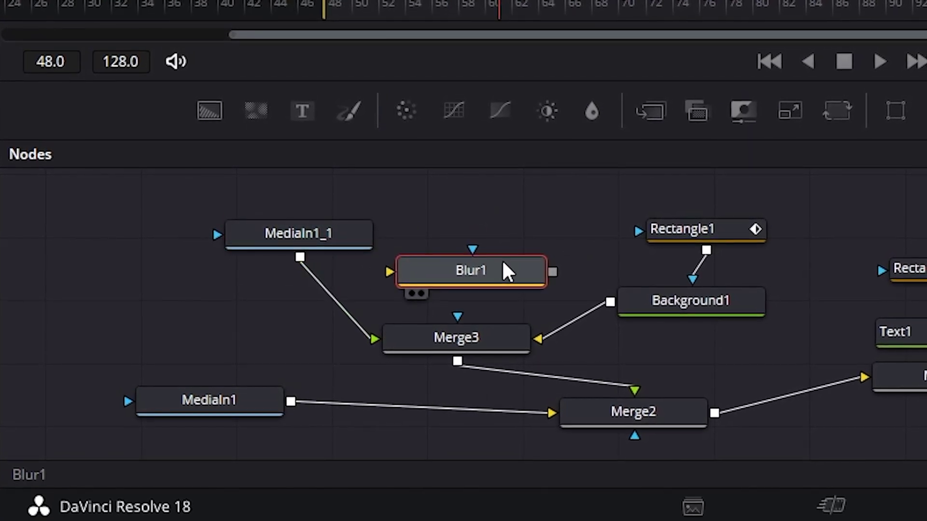
pyautogui.press('Delete')
pyautogui.click(343, 235)
pyautogui.click(590, 112)
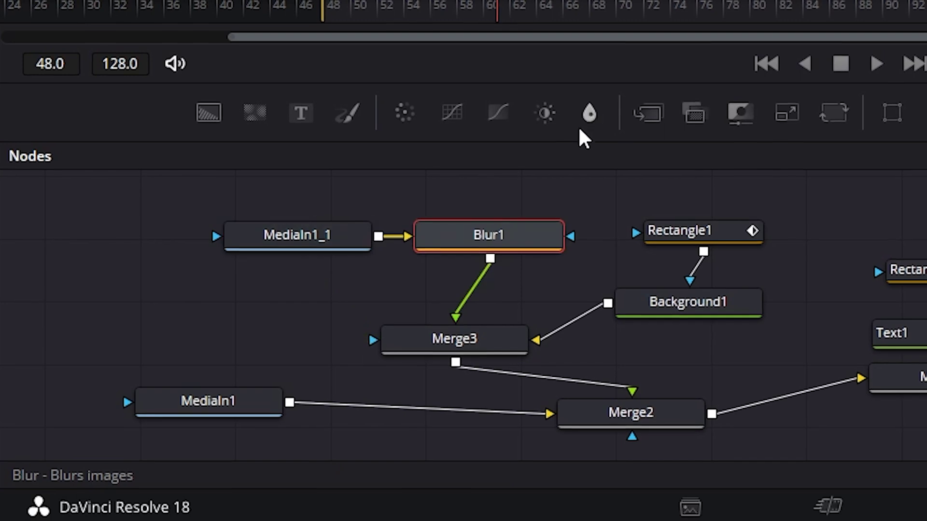
pyautogui.moveTo(479, 250); pyautogui.dragTo(417, 296)
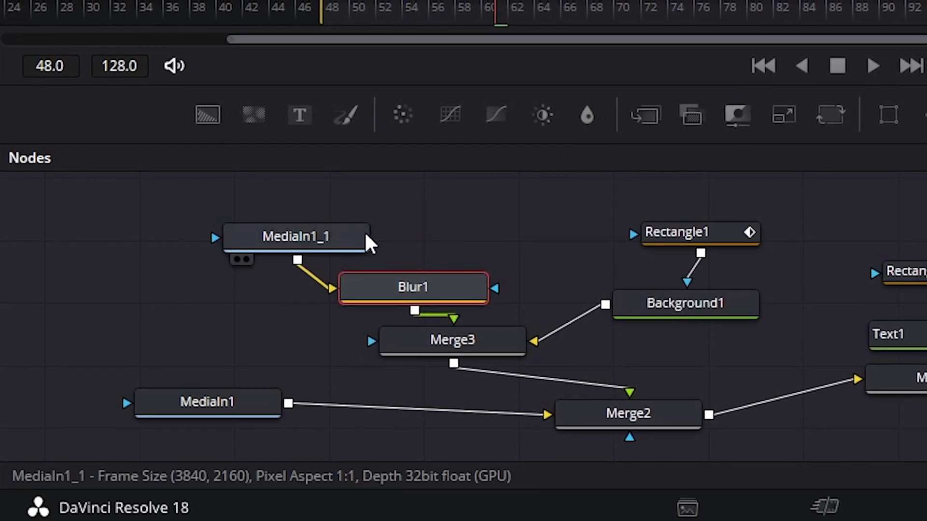
pyautogui.moveTo(316, 237); pyautogui.dragTo(337, 238)
pyautogui.click(336, 236)
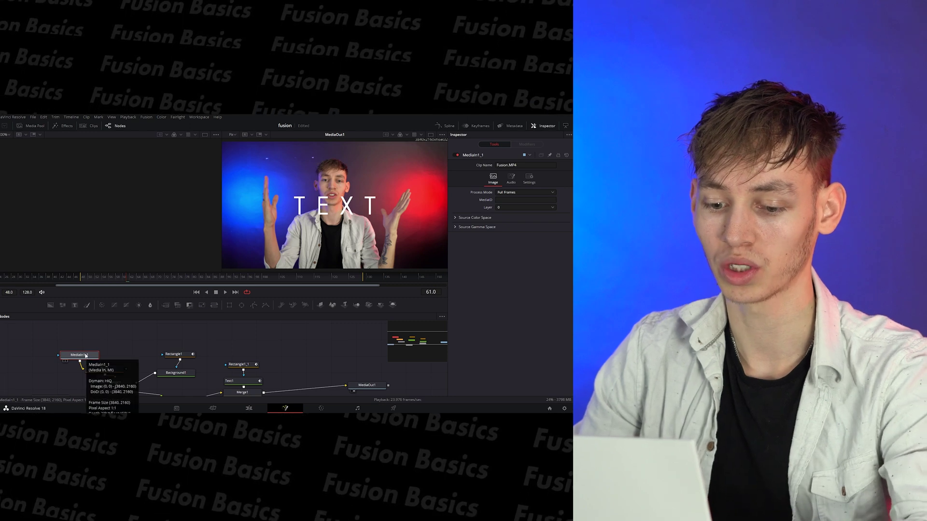
# Raise Blur1's Blur Size to 31.0, then reselect the duplicated MediaIn1_1 footage.
pyautogui.click(105, 369)
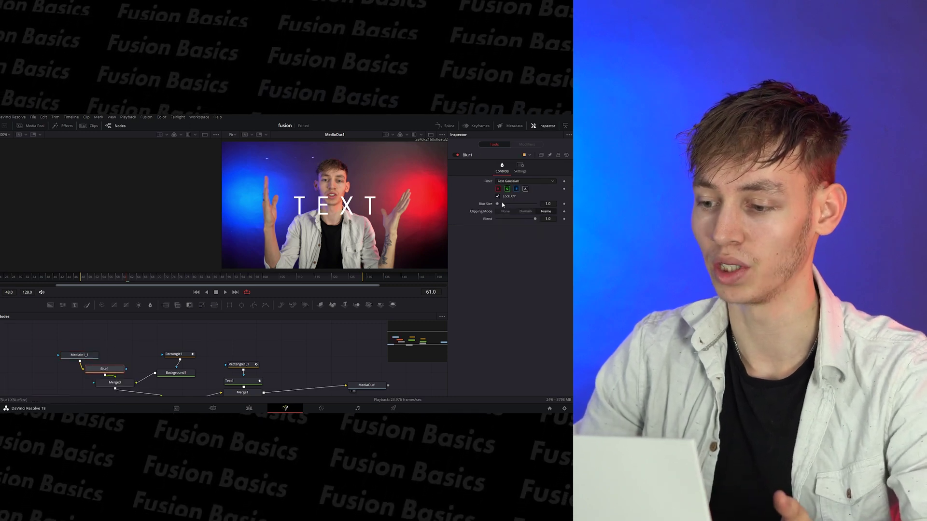
pyautogui.moveTo(498, 203); pyautogui.dragTo(506, 205)
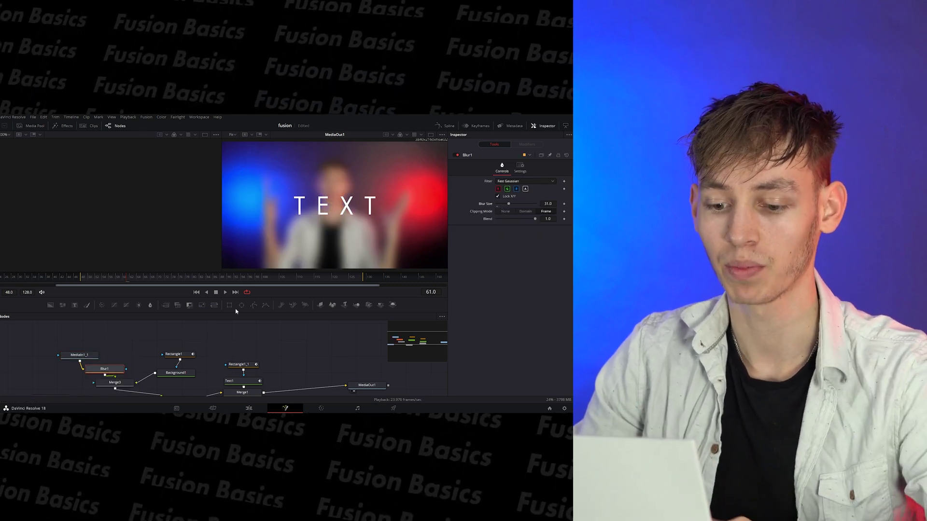
pyautogui.click(173, 354)
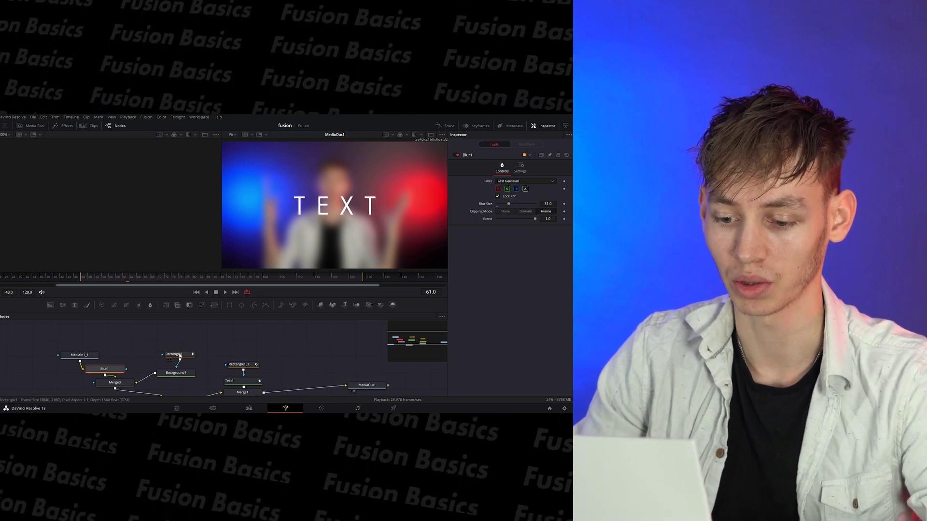
pyautogui.click(86, 355)
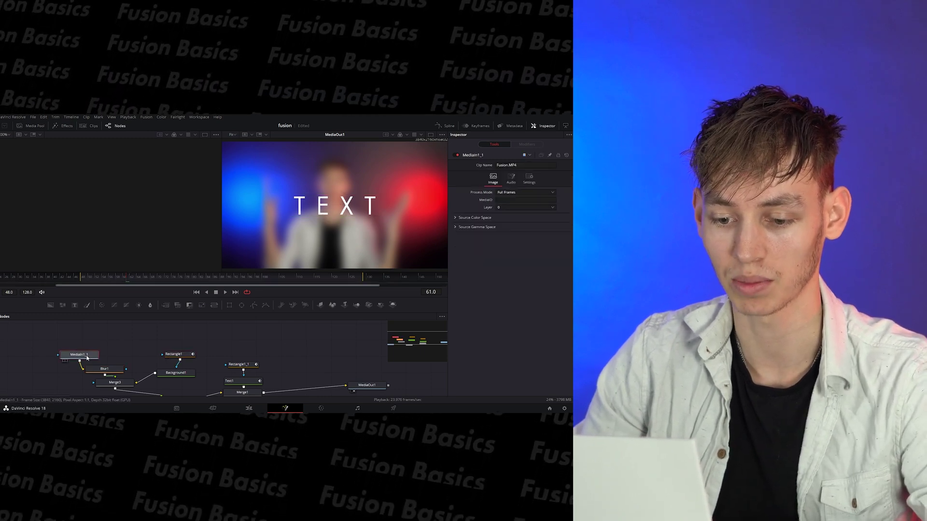
# Add a solid Rectangle mask to MediaIn1_1 with border width about -0.003, then scrub to preview.
pyautogui.click(229, 305)
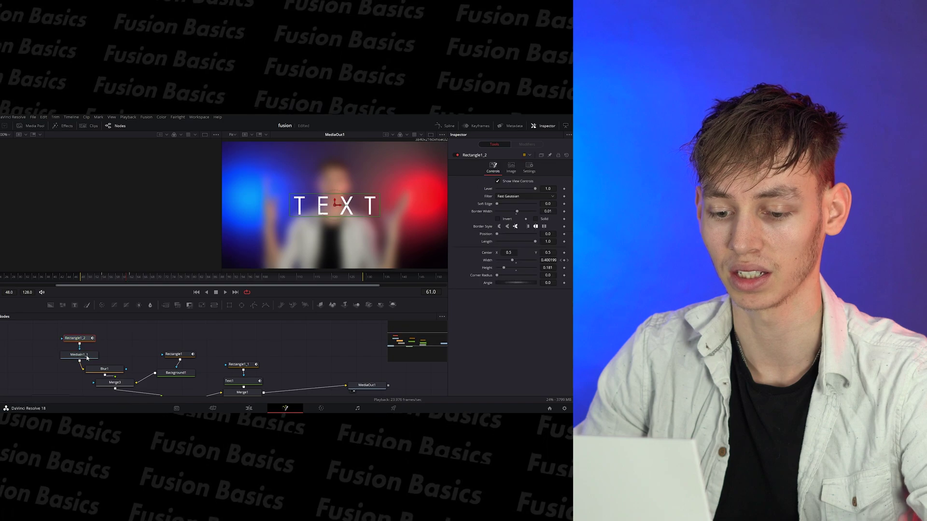
pyautogui.click(535, 220)
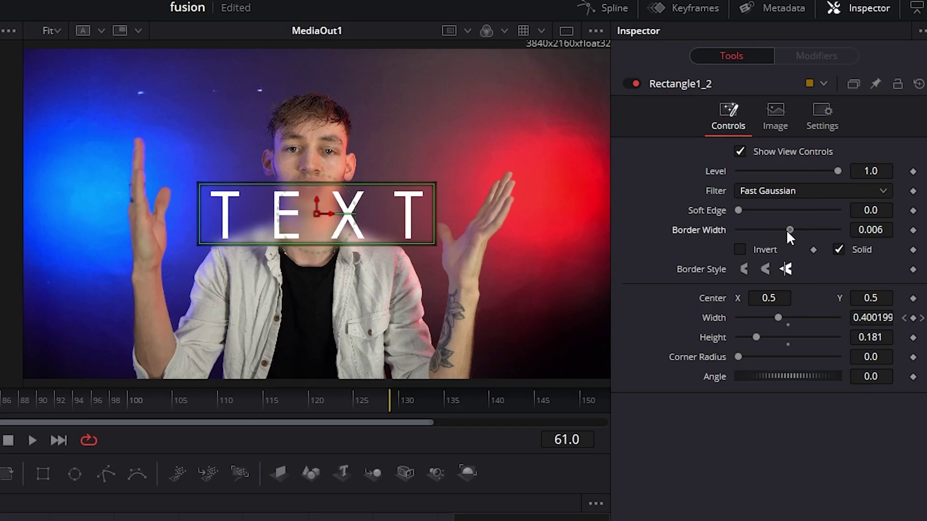
pyautogui.moveTo(832, 177); pyautogui.dragTo(823, 175)
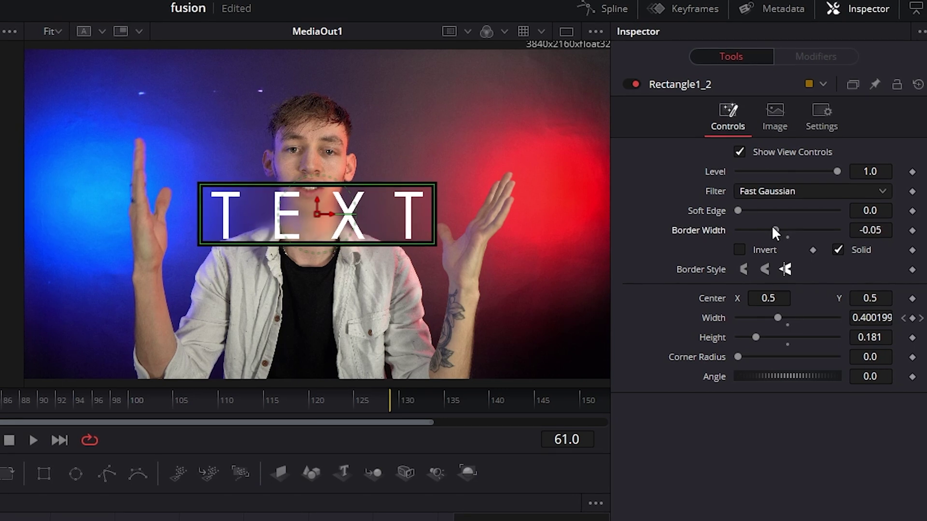
pyautogui.moveTo(772, 228); pyautogui.dragTo(786, 230)
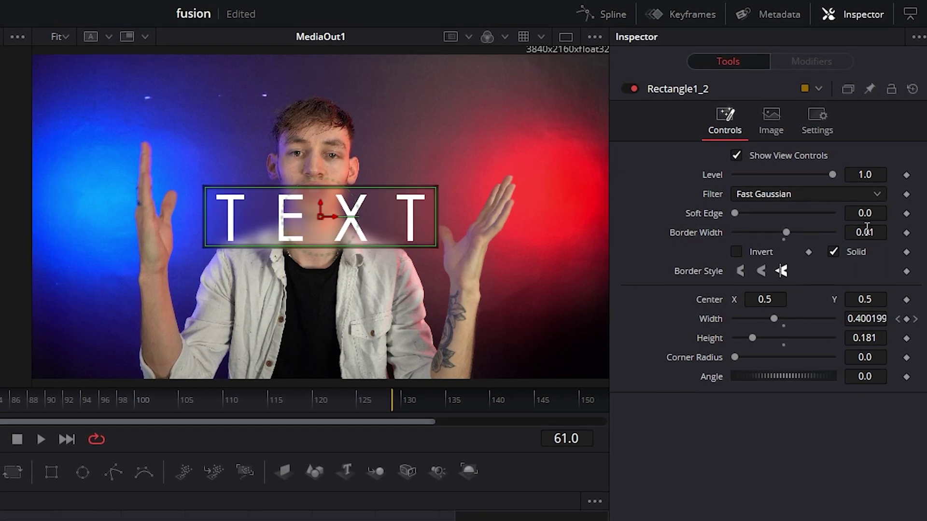
pyautogui.moveTo(785, 231); pyautogui.dragTo(781, 230)
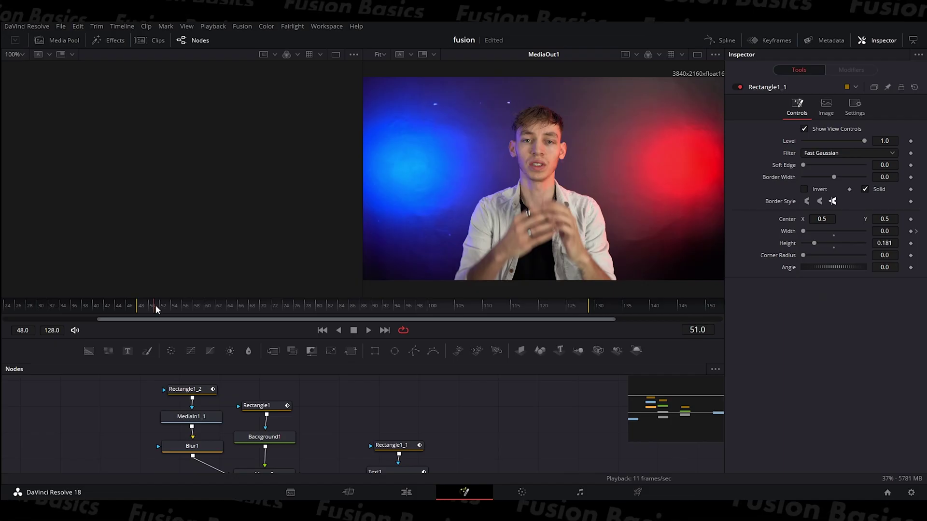
pyautogui.moveTo(155, 305); pyautogui.dragTo(326, 311)
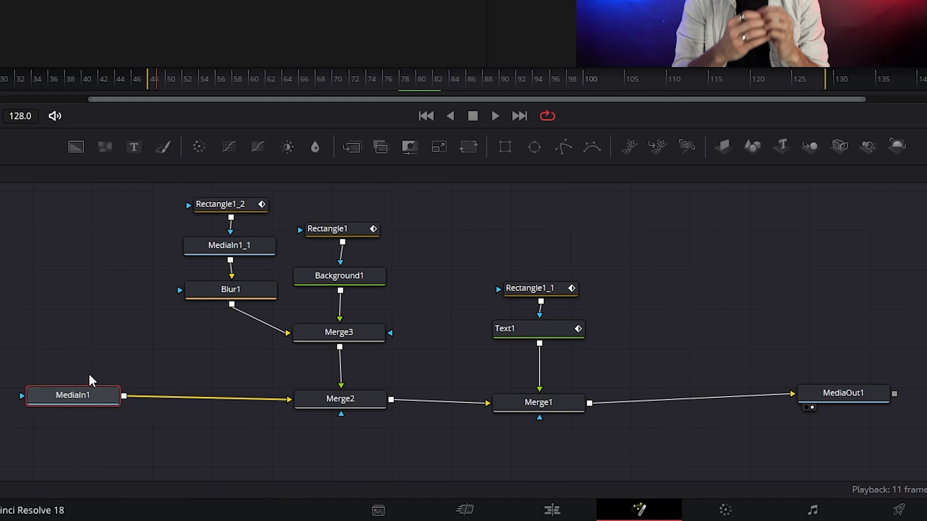
# Line Blur1 up under MediaIn1_1 and review each node's settings.
pyautogui.click(333, 402)
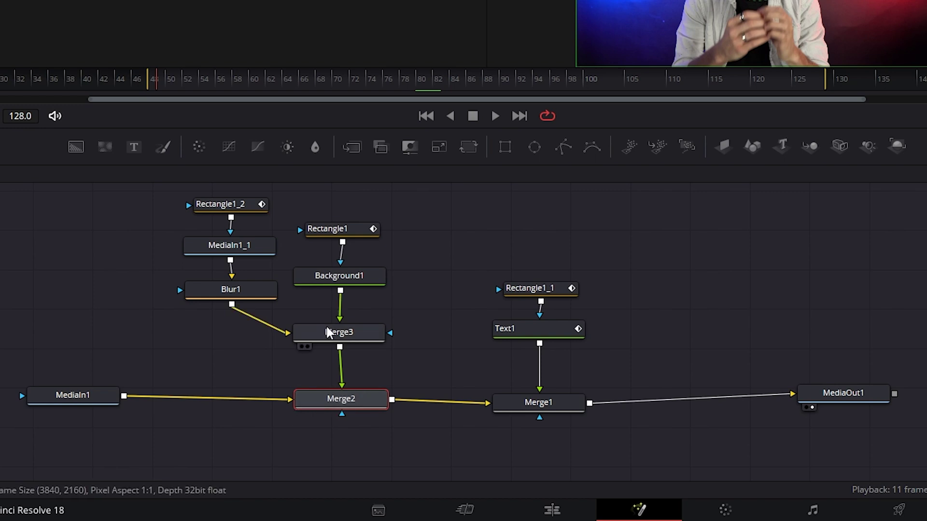
pyautogui.moveTo(240, 293); pyautogui.dragTo(220, 331)
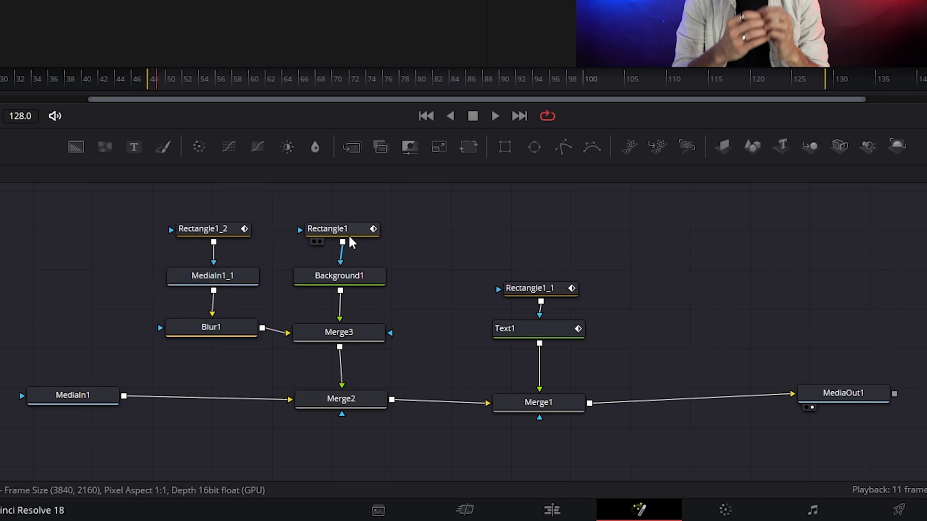
pyautogui.click(219, 276)
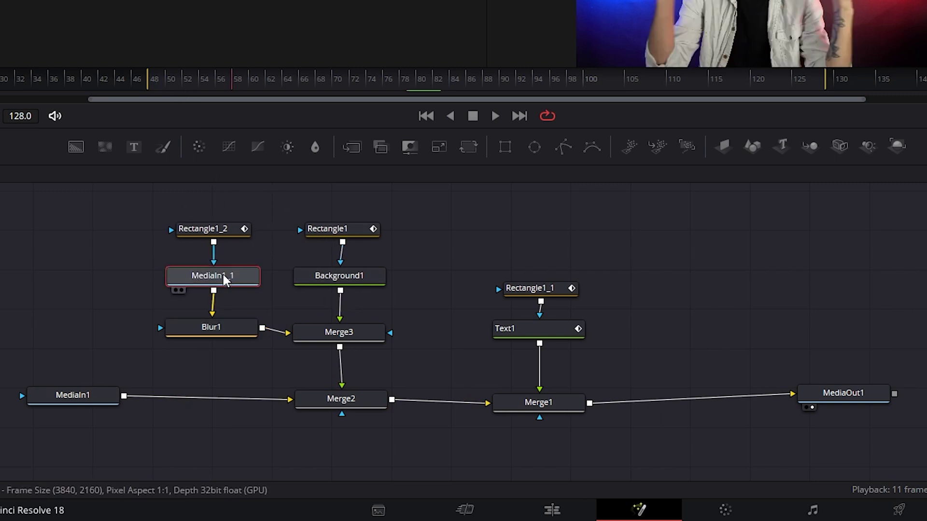
pyautogui.click(231, 326)
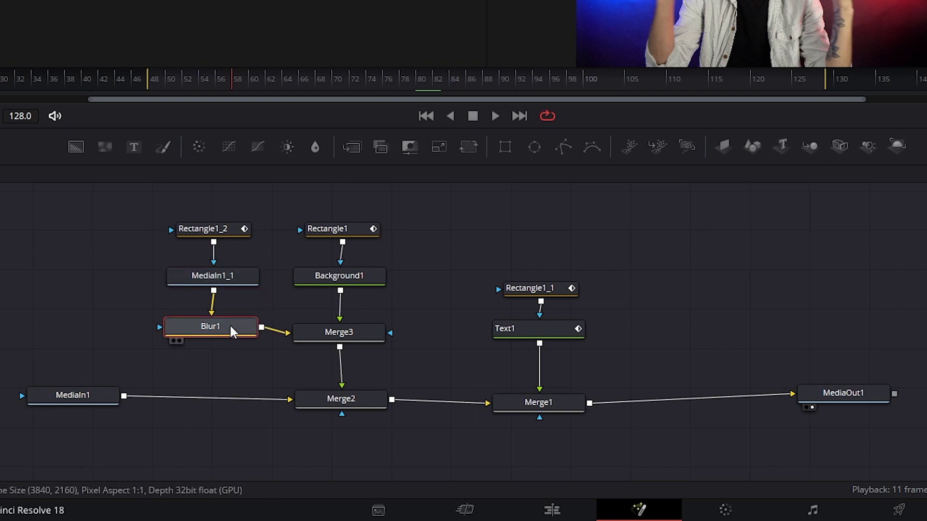
pyautogui.click(223, 235)
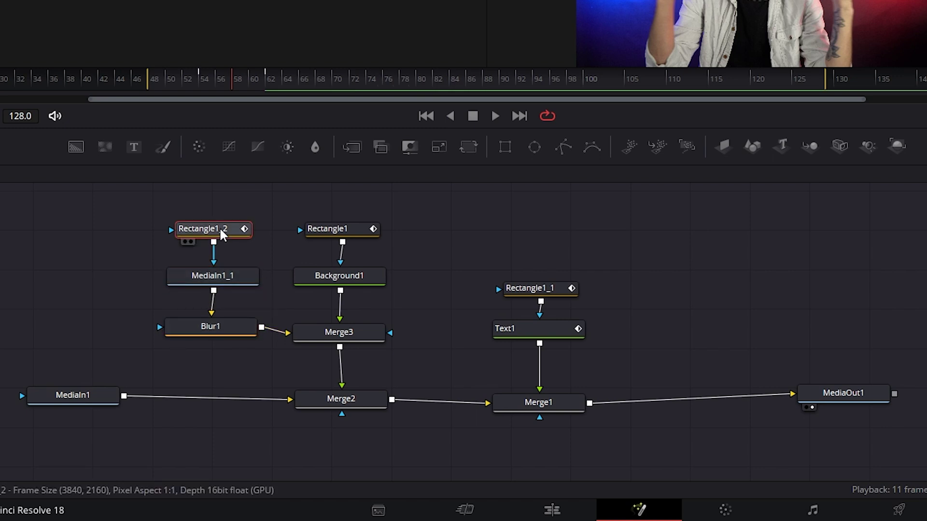
pyautogui.click(340, 277)
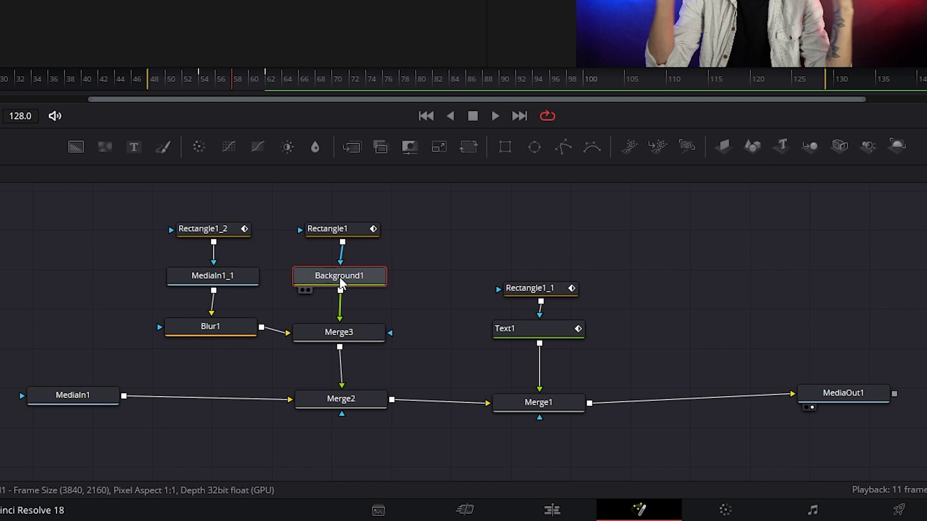
pyautogui.click(339, 226)
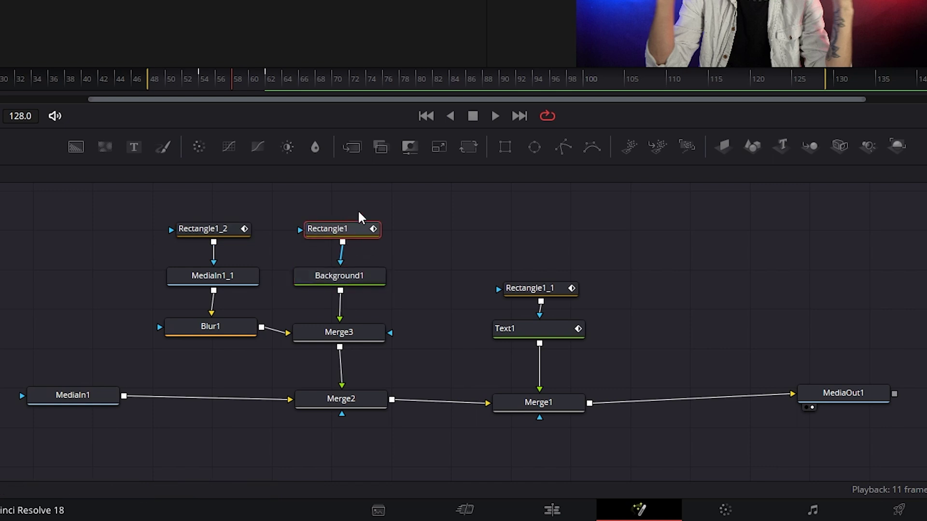
pyautogui.click(358, 210)
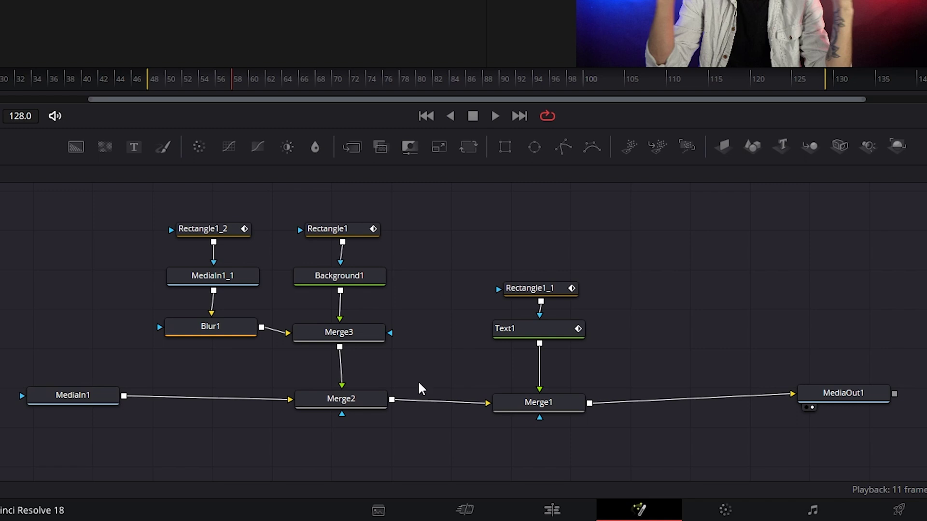
pyautogui.click(342, 400)
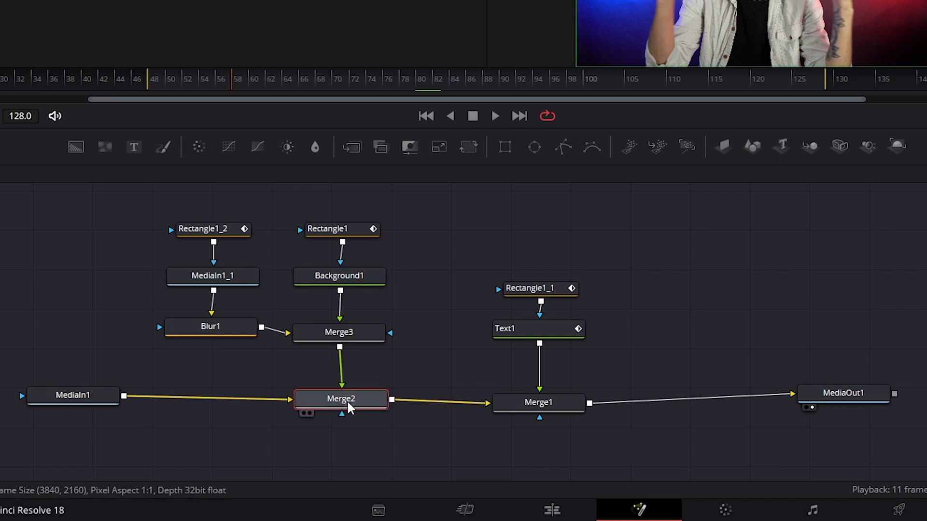
# Align Merge1, Text1 and Rectangle1_1 in a column, then switch to the Edit page.
pyautogui.moveTo(537, 405); pyautogui.dragTo(540, 397)
pyautogui.moveTo(537, 340); pyautogui.dragTo(539, 340)
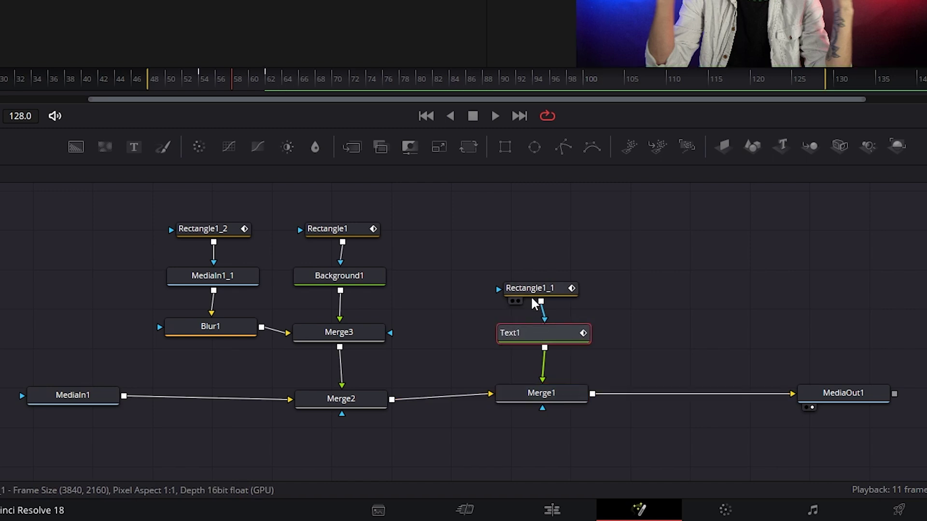
pyautogui.moveTo(530, 293); pyautogui.dragTo(535, 295)
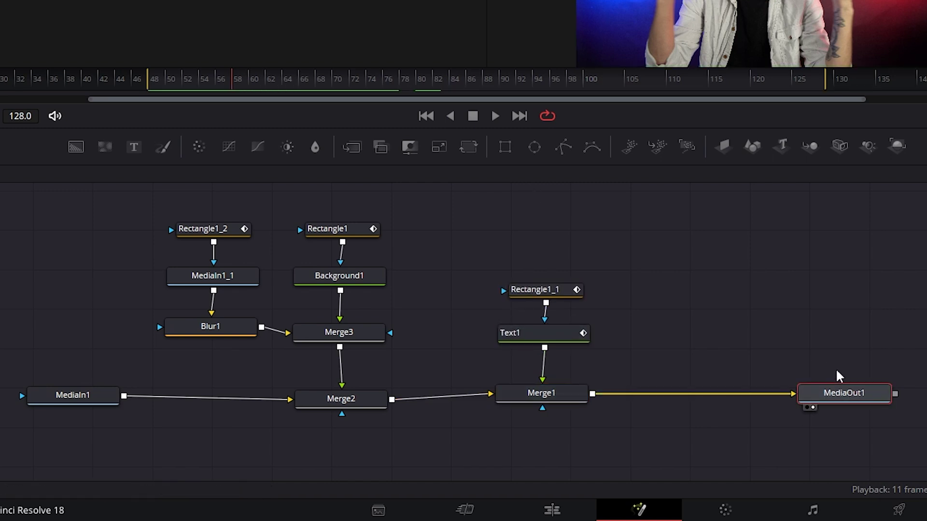
pyautogui.click(562, 510)
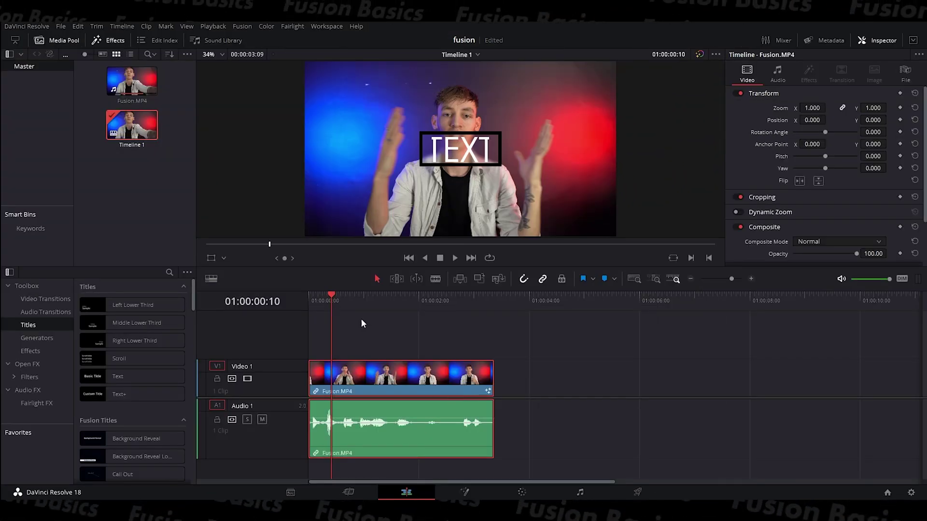
pyautogui.click(360, 319)
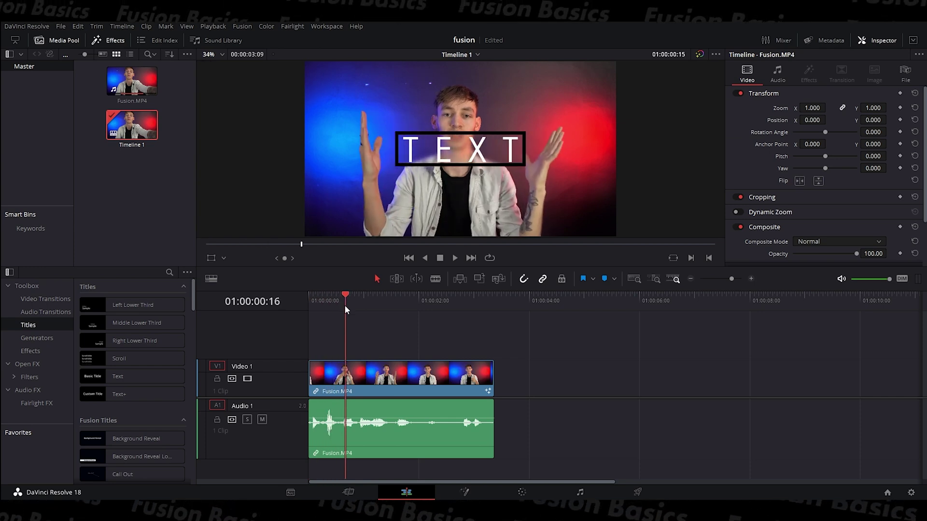